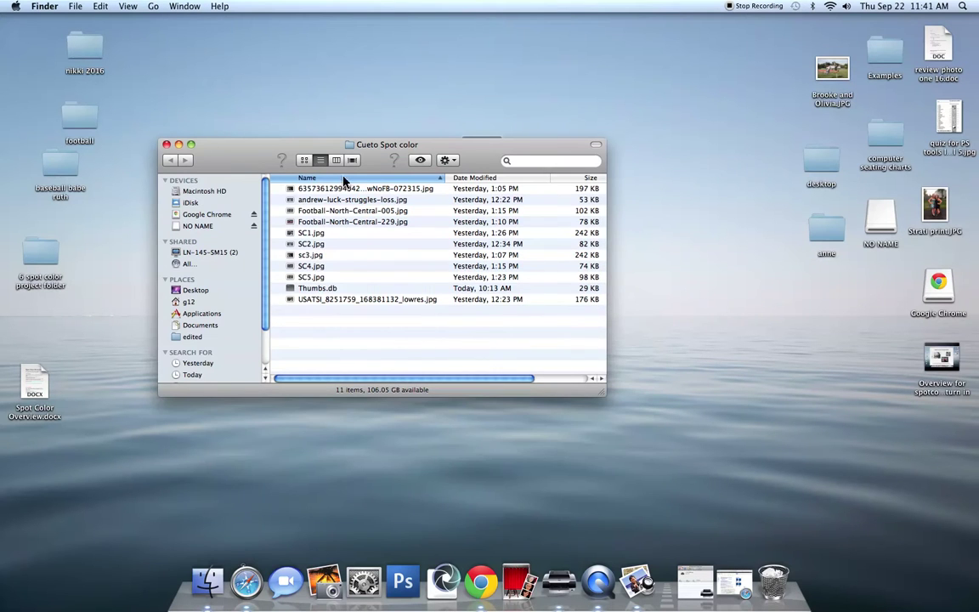
Step: View the example spot color folder's pictures as enlarged icons, rearrange its window, and close it
{"action": "left_click", "coordinate": [304, 161]}
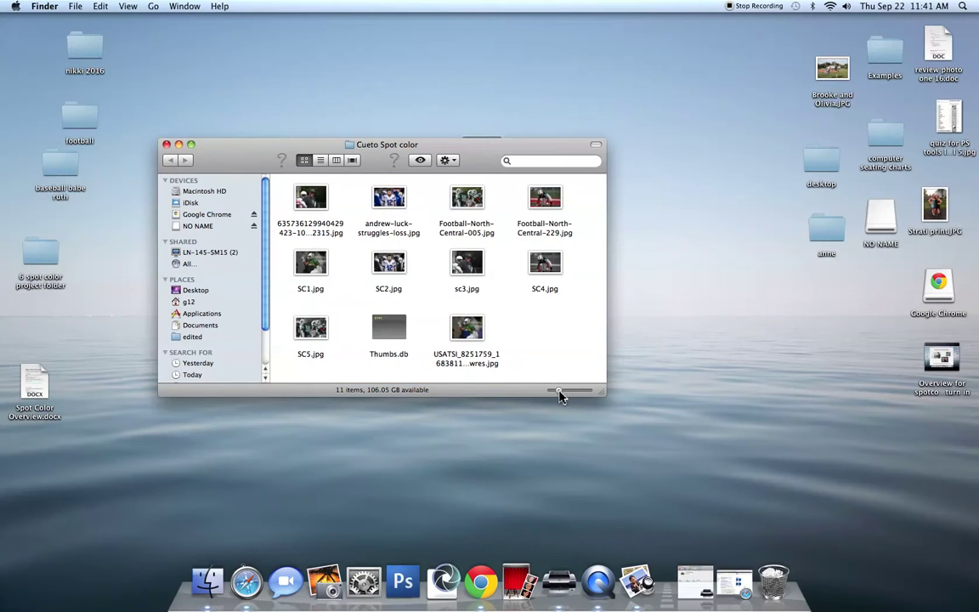
{"action": "left_click_drag", "start_coordinate": [560, 395], "coordinate": [949, 507]}
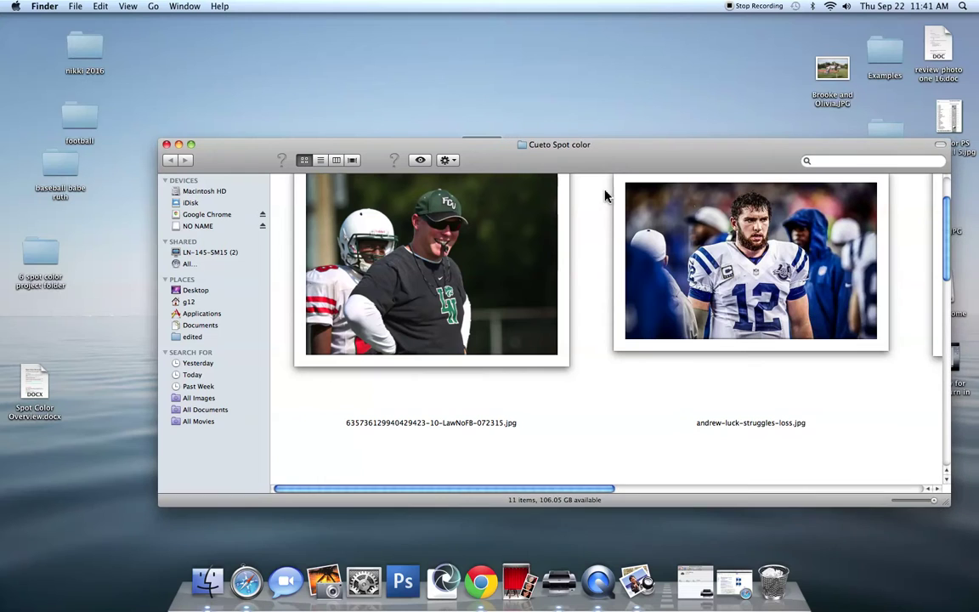
{"action": "left_click_drag", "start_coordinate": [595, 155], "coordinate": [453, 45]}
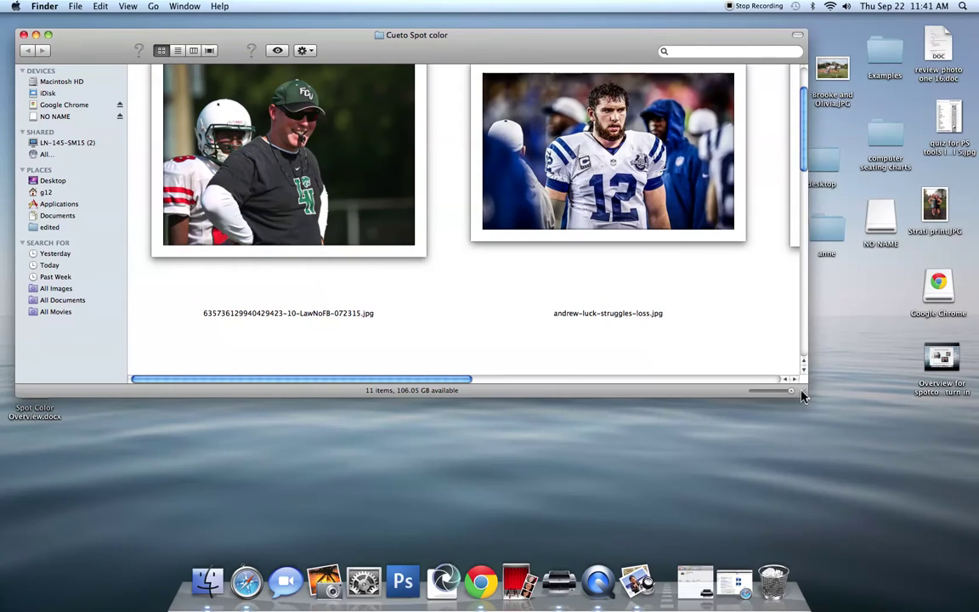
{"action": "left_click_drag", "start_coordinate": [803, 396], "coordinate": [387, 472]}
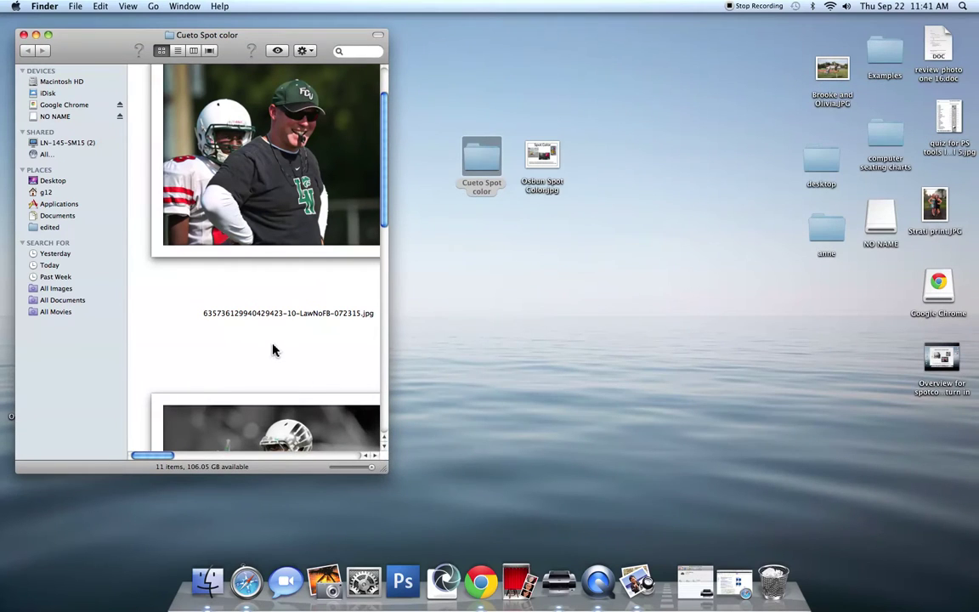
{"action": "left_click", "coordinate": [25, 35]}
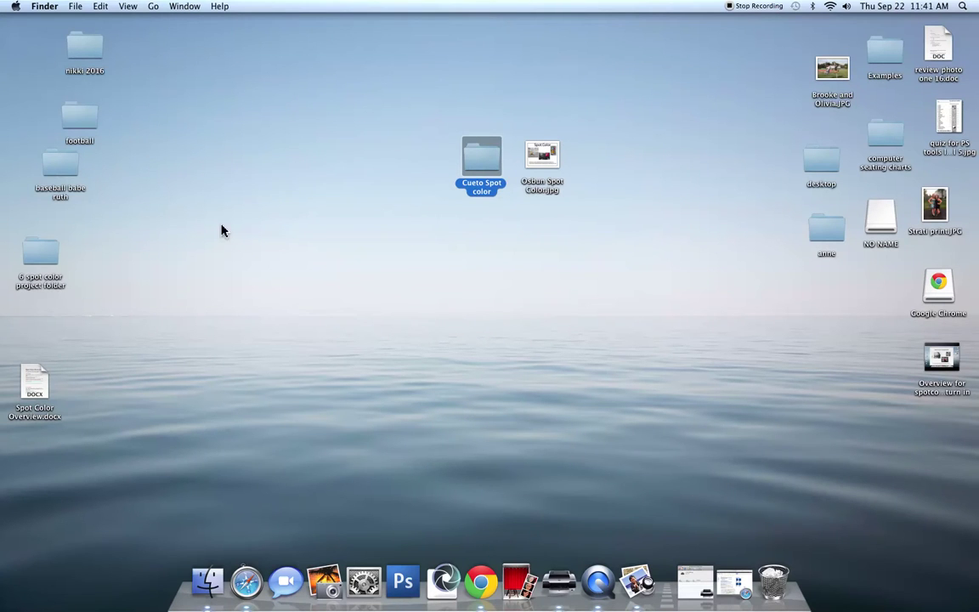
Step: Create a new folder on the desktop named "lastname sc"
{"action": "right_click", "coordinate": [283, 334]}
{"action": "left_click", "coordinate": [315, 339]}
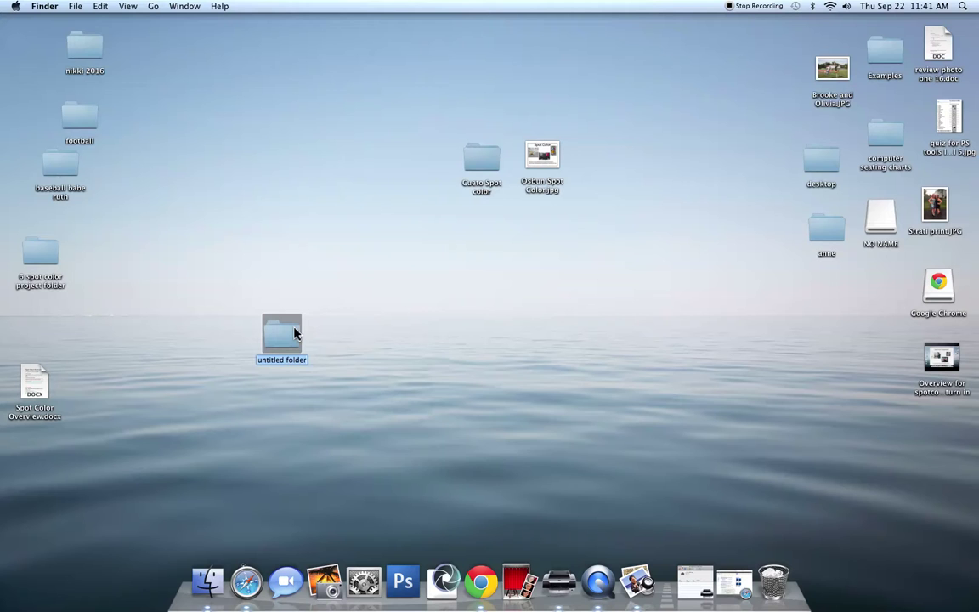
{"action": "type", "text": "lastname sc"}
{"action": "key", "text": "Return"}
Step: Open the lastname sc folder and make its window narrower and taller, clear of the desktop's left half
{"action": "double_click", "coordinate": [289, 334]}
{"action": "left_click_drag", "start_coordinate": [343, 107], "coordinate": [571, 102]}
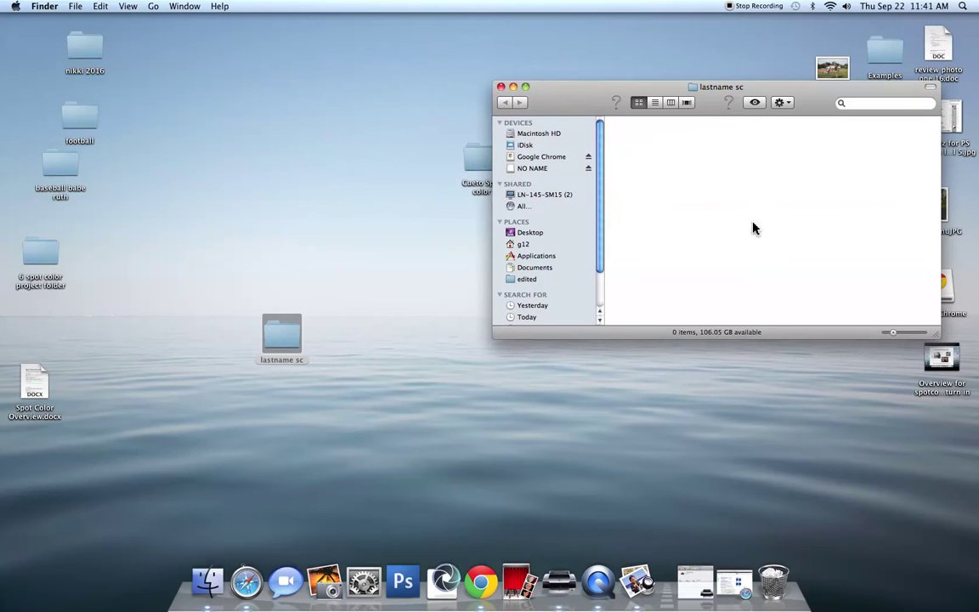
{"action": "left_click_drag", "start_coordinate": [938, 338], "coordinate": [857, 438]}
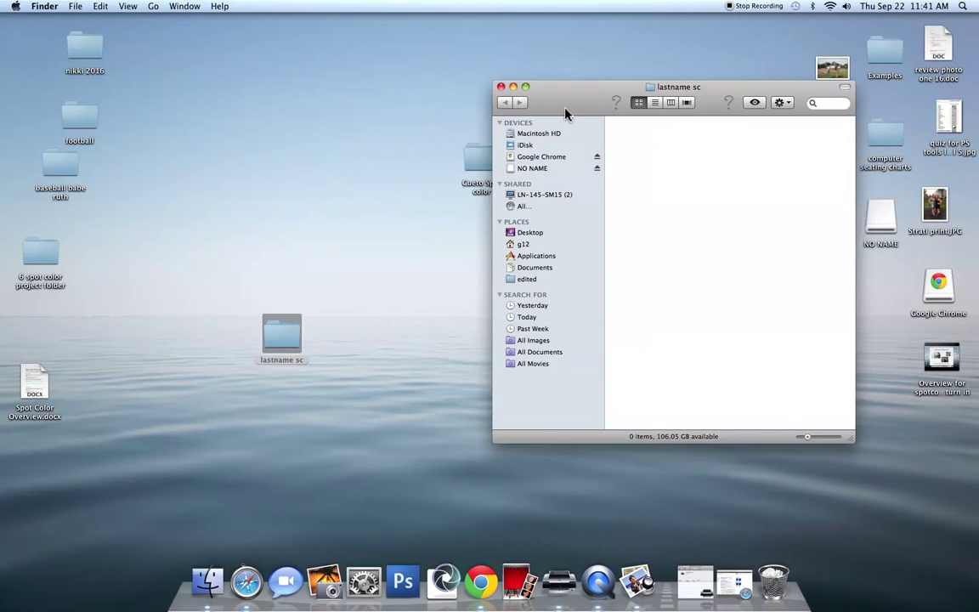
{"action": "left_click_drag", "start_coordinate": [565, 114], "coordinate": [654, 77]}
Step: Switch to Safari and shrink its window so the lastname sc folder window stays accessible
{"action": "left_click", "coordinate": [247, 582]}
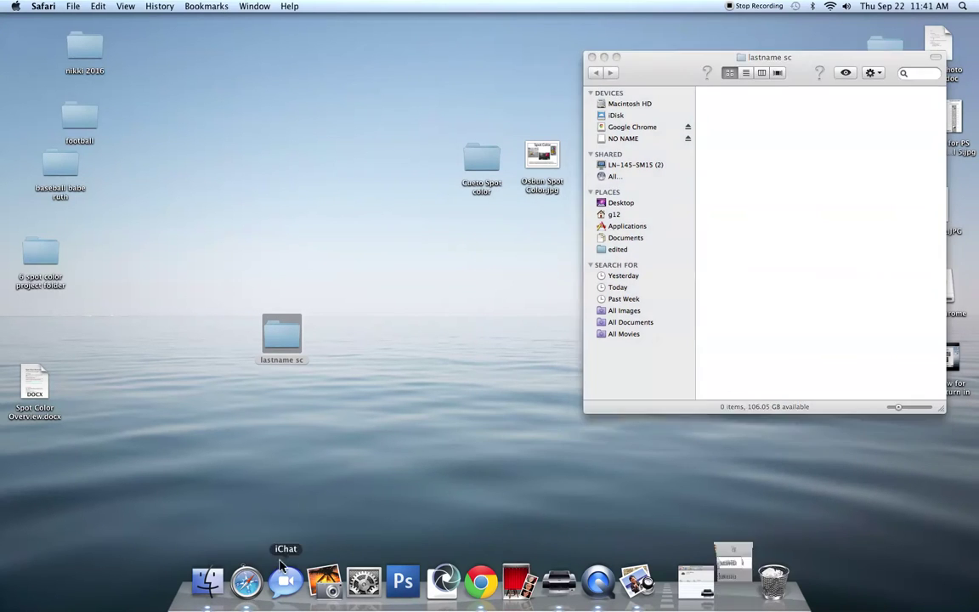
{"action": "left_click_drag", "start_coordinate": [451, 48], "coordinate": [360, 17]}
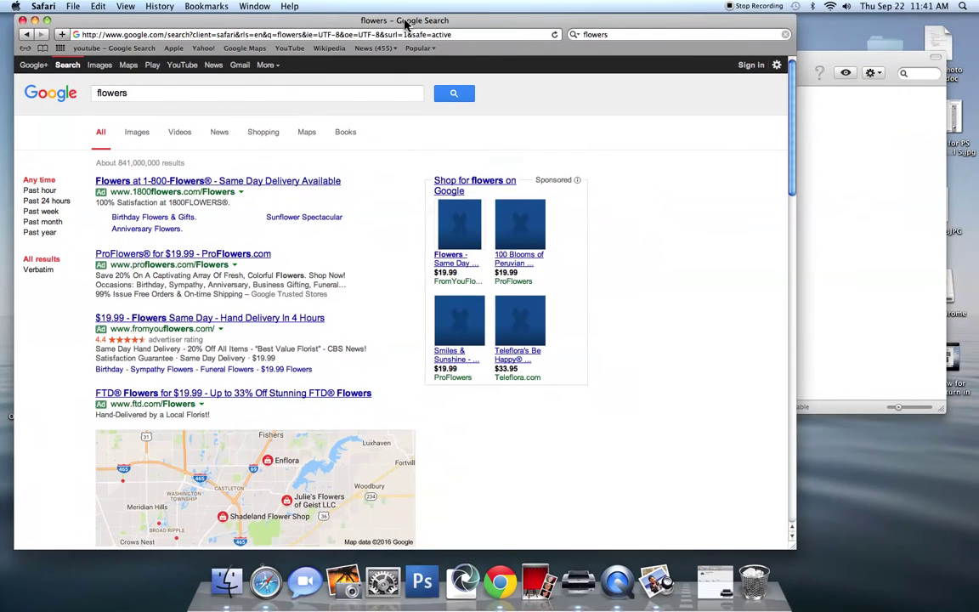
{"action": "left_click_drag", "start_coordinate": [795, 553], "coordinate": [554, 476]}
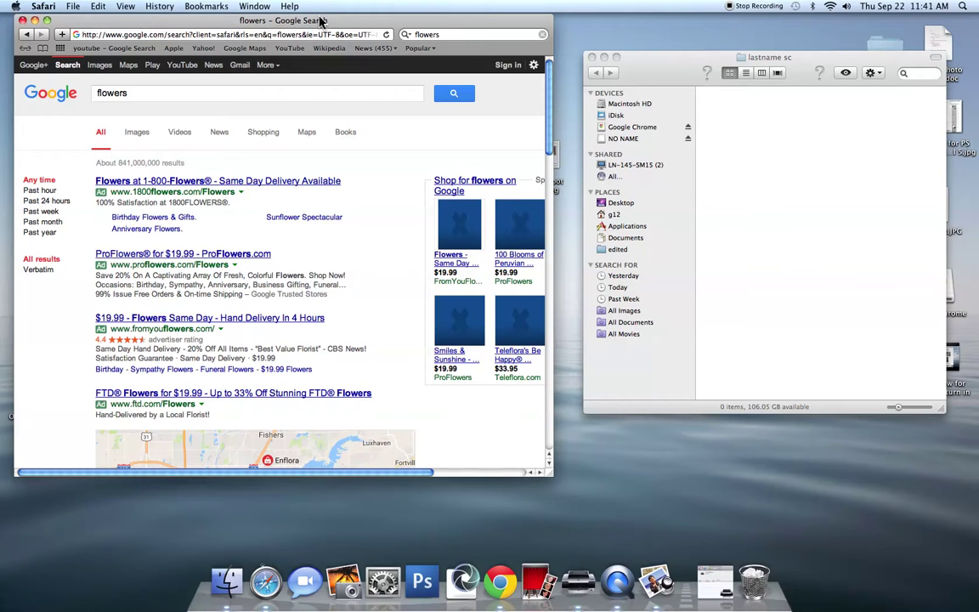
{"action": "left_click_drag", "start_coordinate": [321, 20], "coordinate": [400, 29]}
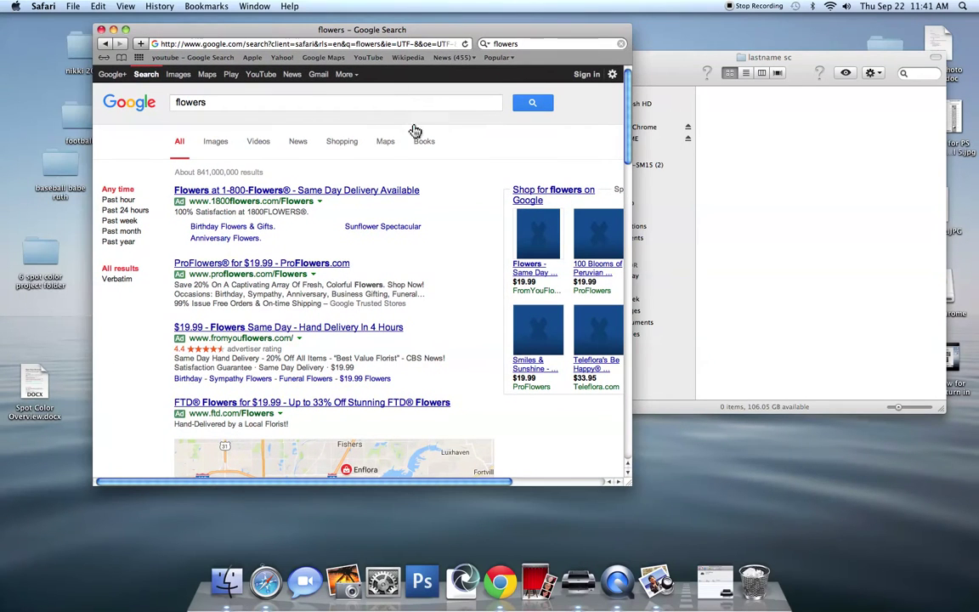
Step: Show the image results for flowers limited to Large size, and enlarge the browser window to fit them
{"action": "left_click", "coordinate": [209, 103]}
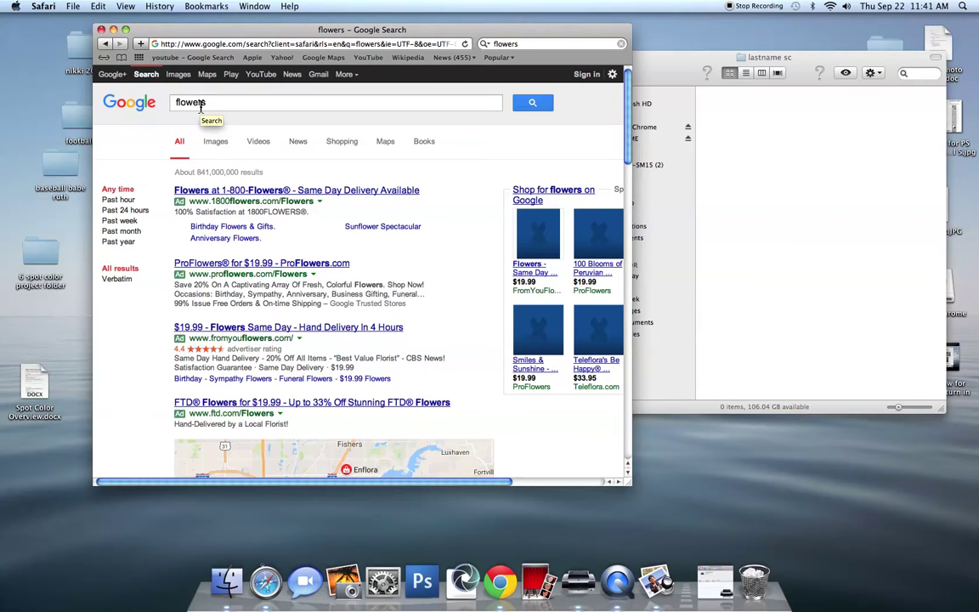
{"action": "left_click", "coordinate": [216, 147]}
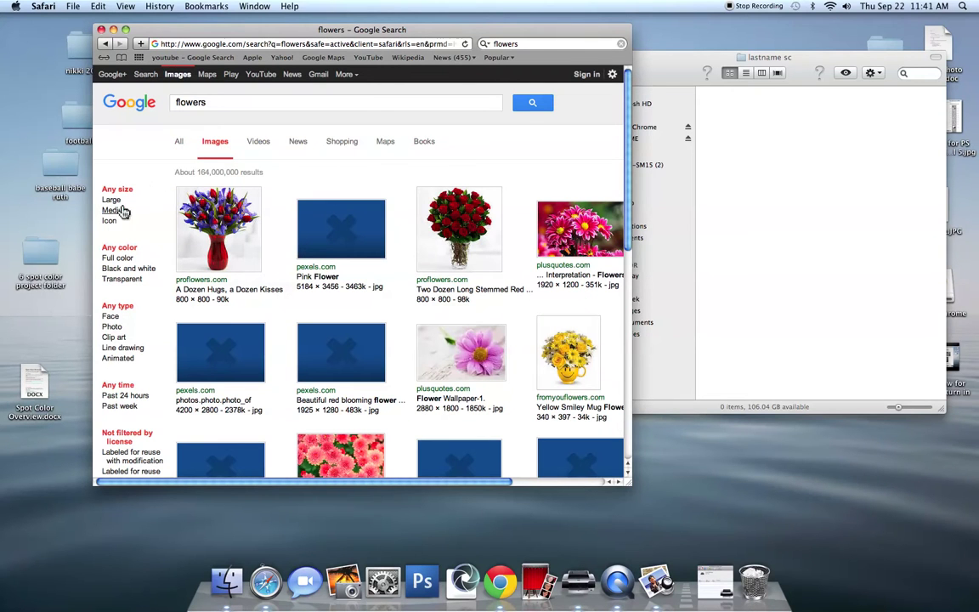
{"action": "left_click", "coordinate": [112, 199]}
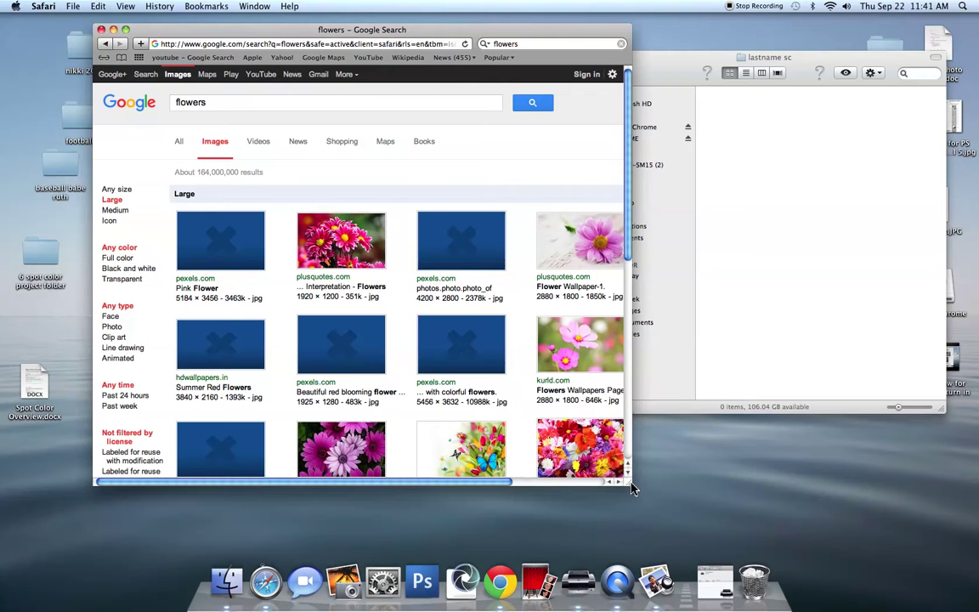
{"action": "left_click_drag", "start_coordinate": [632, 488], "coordinate": [710, 514]}
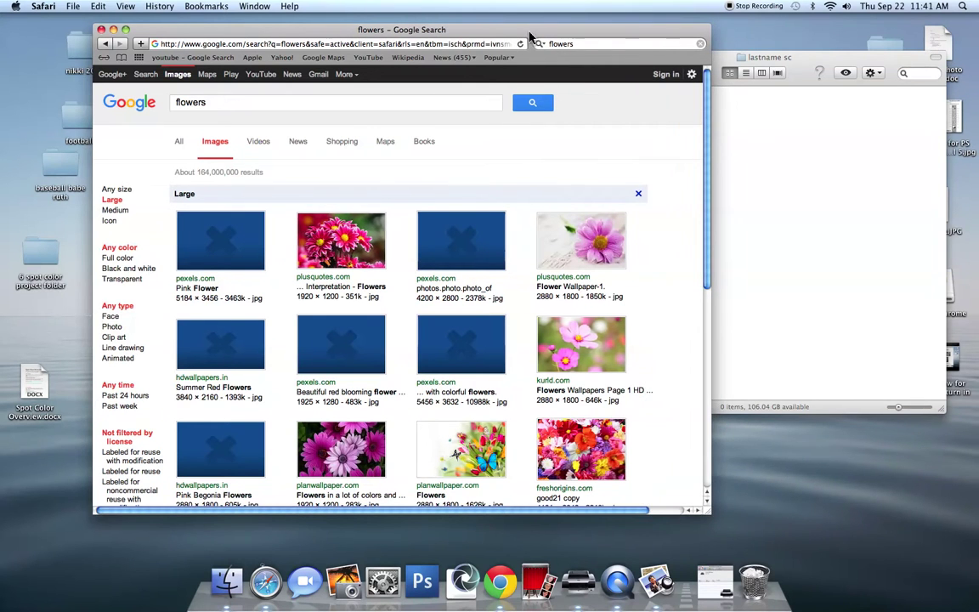
{"action": "left_click_drag", "start_coordinate": [529, 36], "coordinate": [467, 25]}
Step: Open the purple flower result from planwallpaper.com, save its full-size purple-flowers image into the lastname sc folder, and close the image window
{"action": "scroll", "coordinate": [642, 293], "scroll_direction": "down", "scroll_amount": 2}
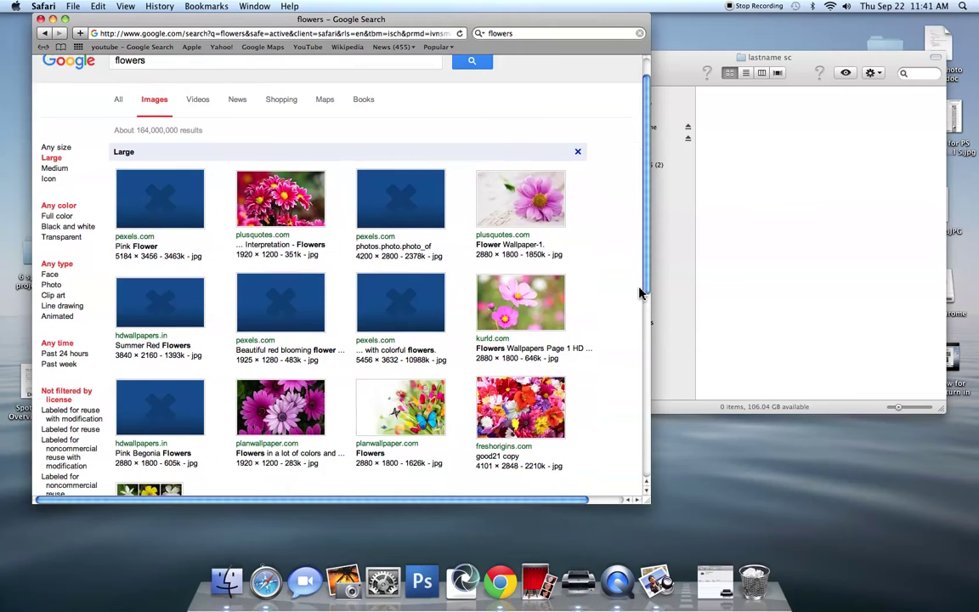
{"action": "scroll", "coordinate": [642, 293], "scroll_direction": "down", "scroll_amount": 5}
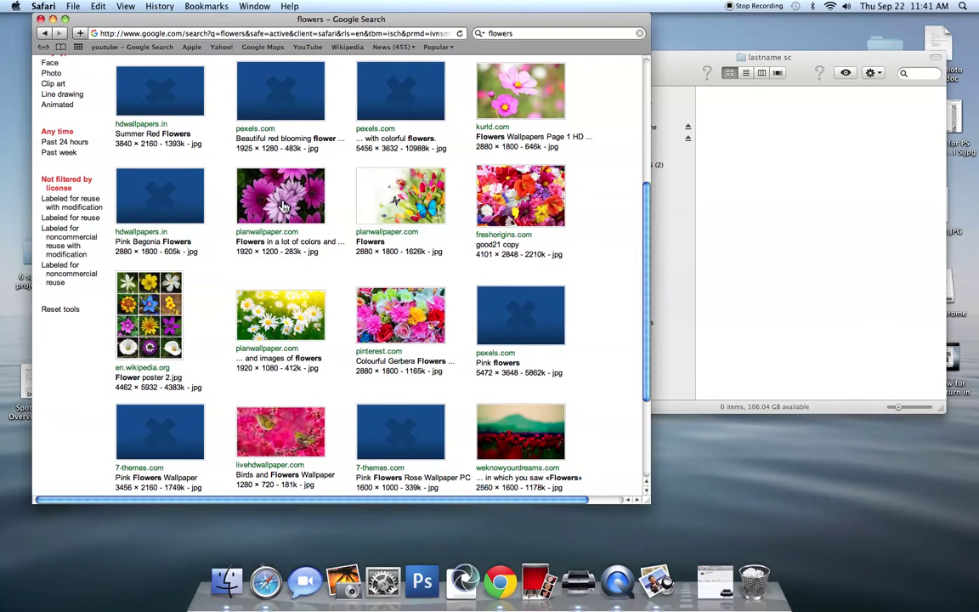
{"action": "left_click", "coordinate": [284, 206]}
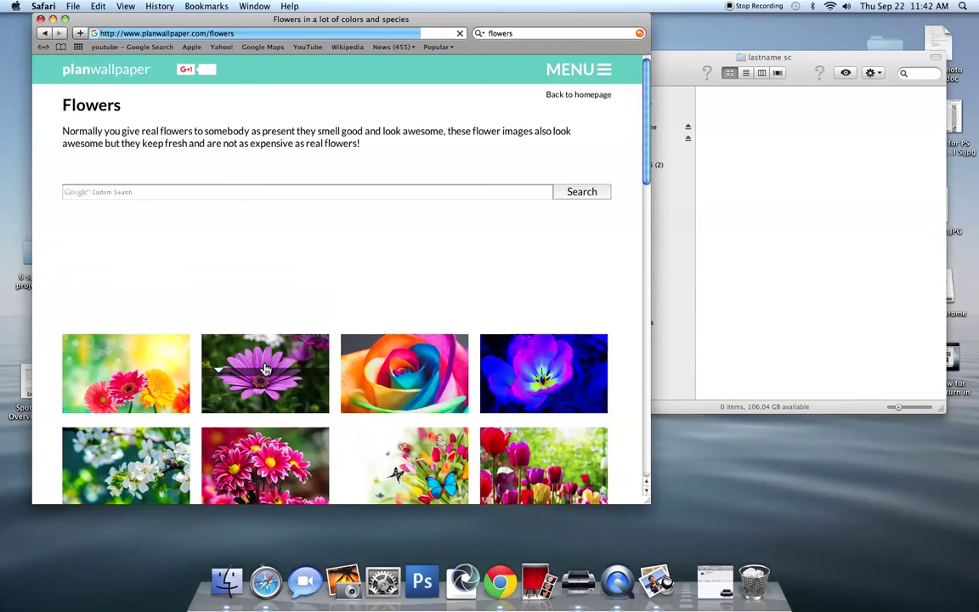
{"action": "mouse_move", "coordinate": [266, 369]}
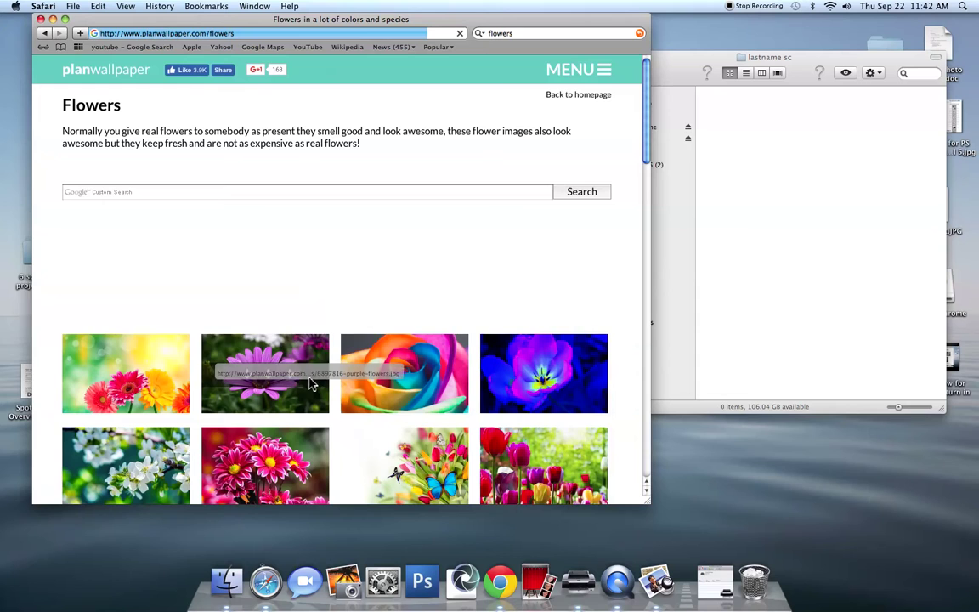
{"action": "left_click", "coordinate": [271, 389]}
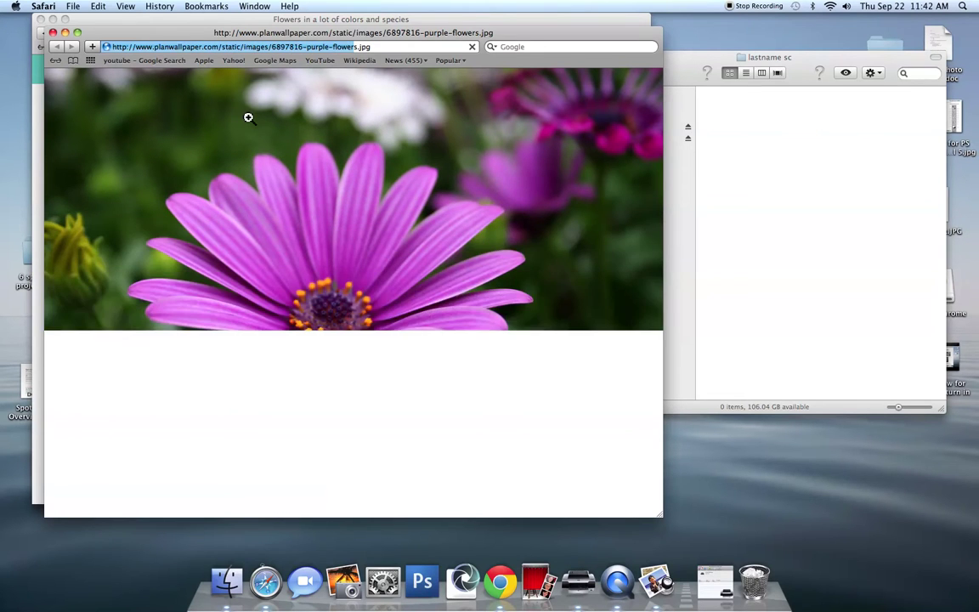
{"action": "left_click_drag", "start_coordinate": [248, 118], "coordinate": [777, 166]}
{"action": "left_click", "coordinate": [52, 32]}
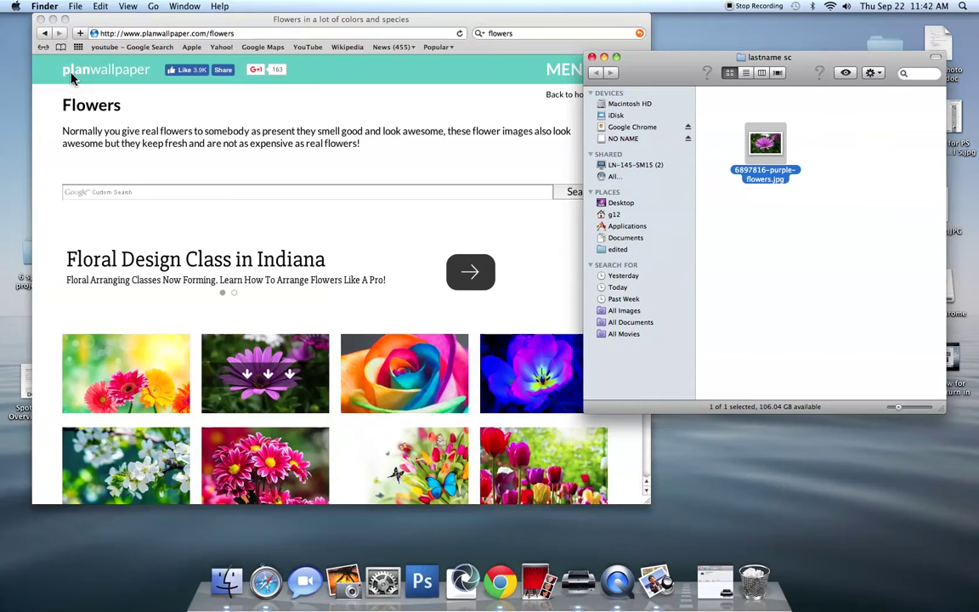
Step: Return to the flowers results, copy the purple flower thumbnail into the lastname sc folder, and minimize the browser
{"action": "left_click", "coordinate": [44, 32]}
{"action": "left_click_drag", "start_coordinate": [274, 184], "coordinate": [762, 245]}
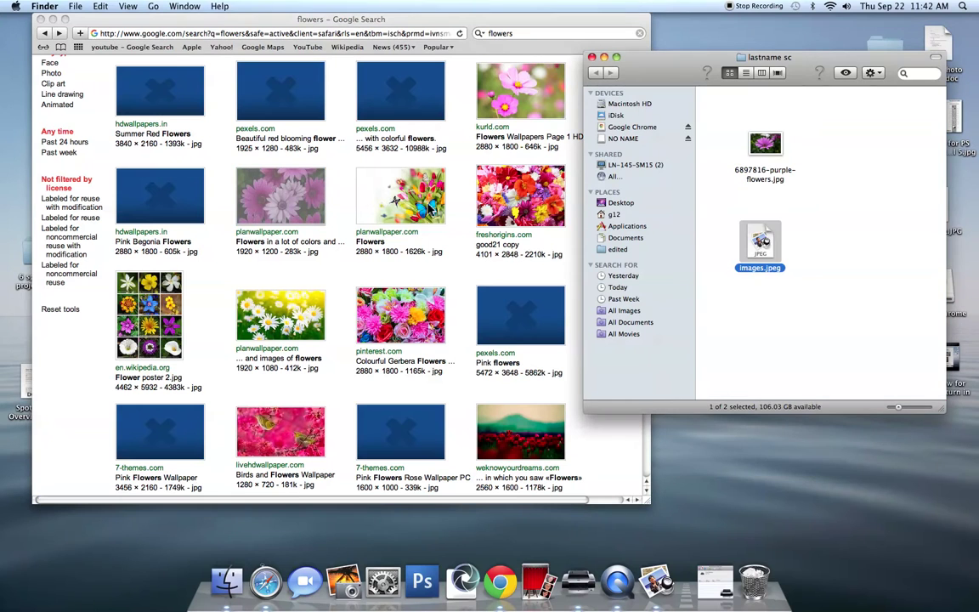
{"action": "left_click_drag", "start_coordinate": [686, 74], "coordinate": [309, 66]}
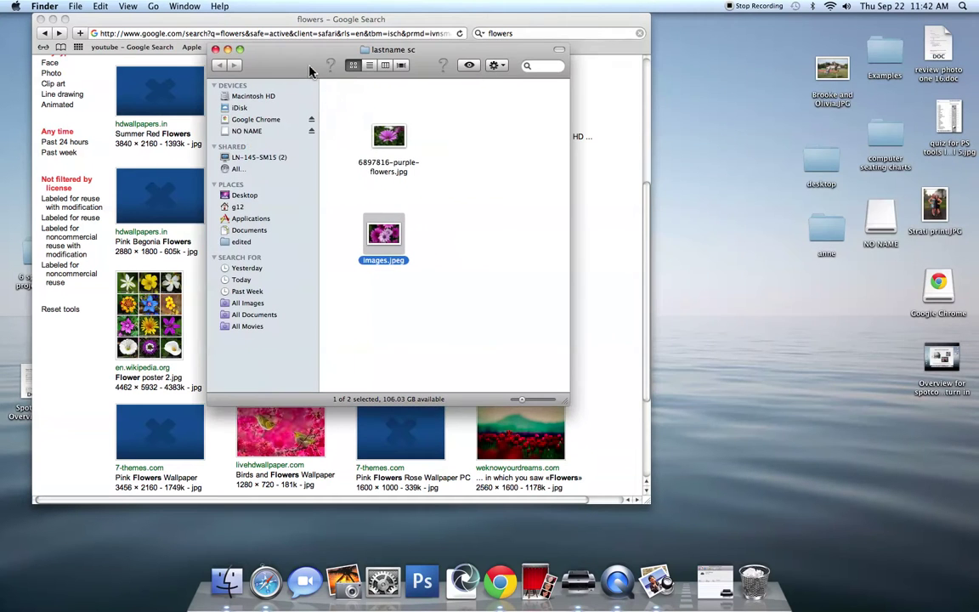
{"action": "left_click", "coordinate": [51, 19]}
Step: Open images.jpeg and 6897816-purple-flowers.jpg in Preview and compare the thumbnail's size with the full-size image
{"action": "left_click", "coordinate": [387, 261]}
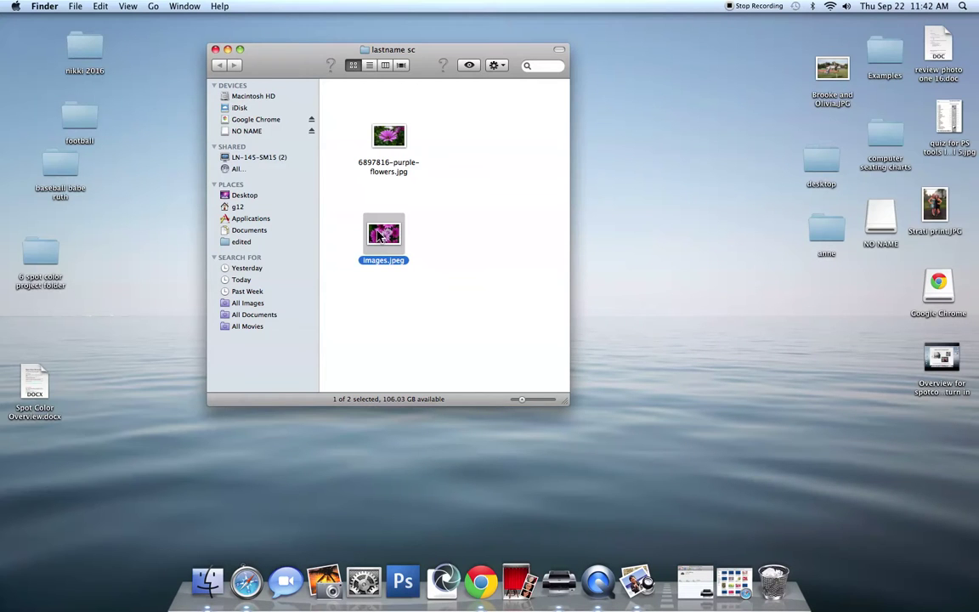
{"action": "double_click", "coordinate": [378, 238]}
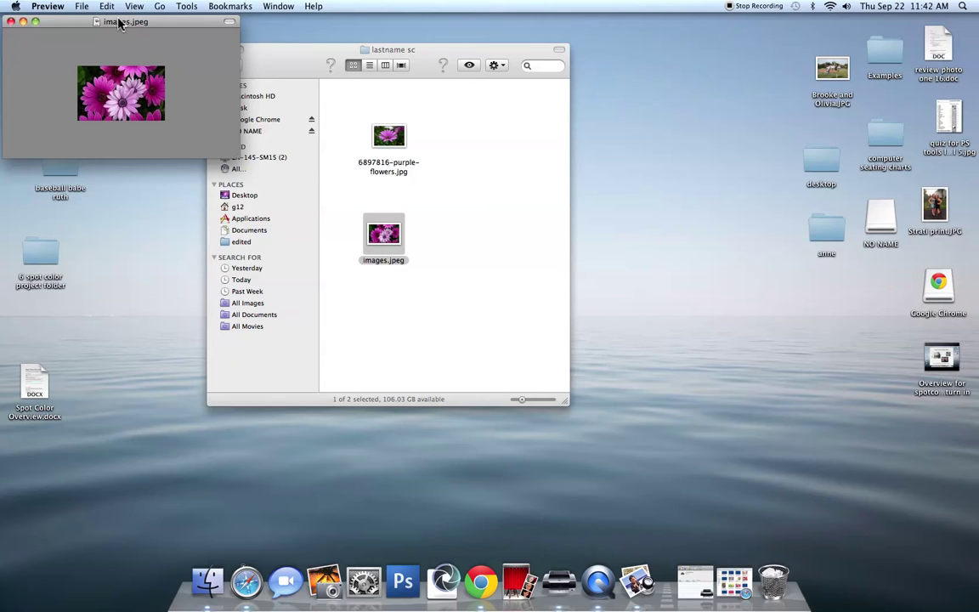
{"action": "left_click_drag", "start_coordinate": [119, 23], "coordinate": [134, 38]}
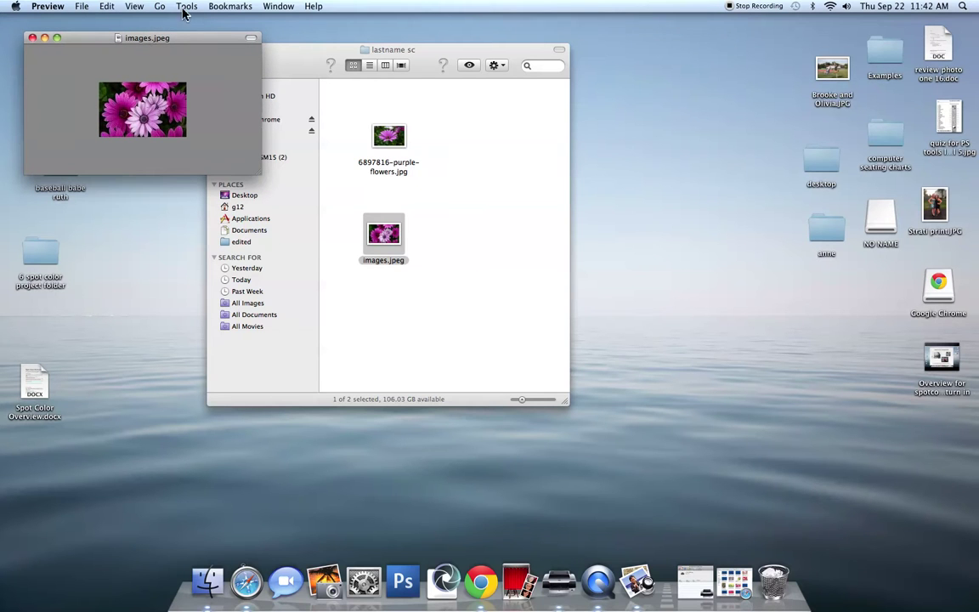
{"action": "double_click", "coordinate": [395, 139]}
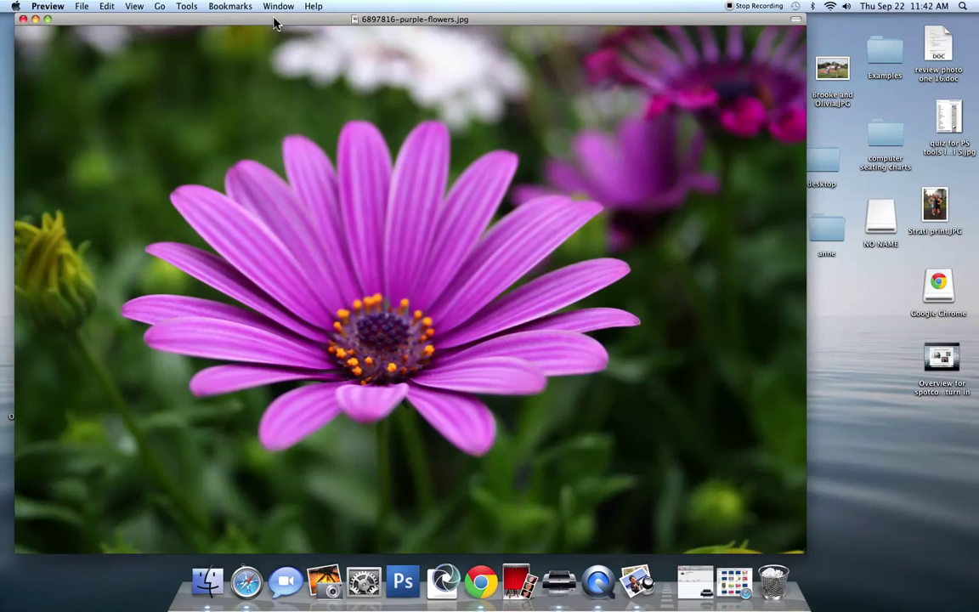
{"action": "left_click_drag", "start_coordinate": [274, 23], "coordinate": [453, 29]}
{"action": "left_click", "coordinate": [192, 34]}
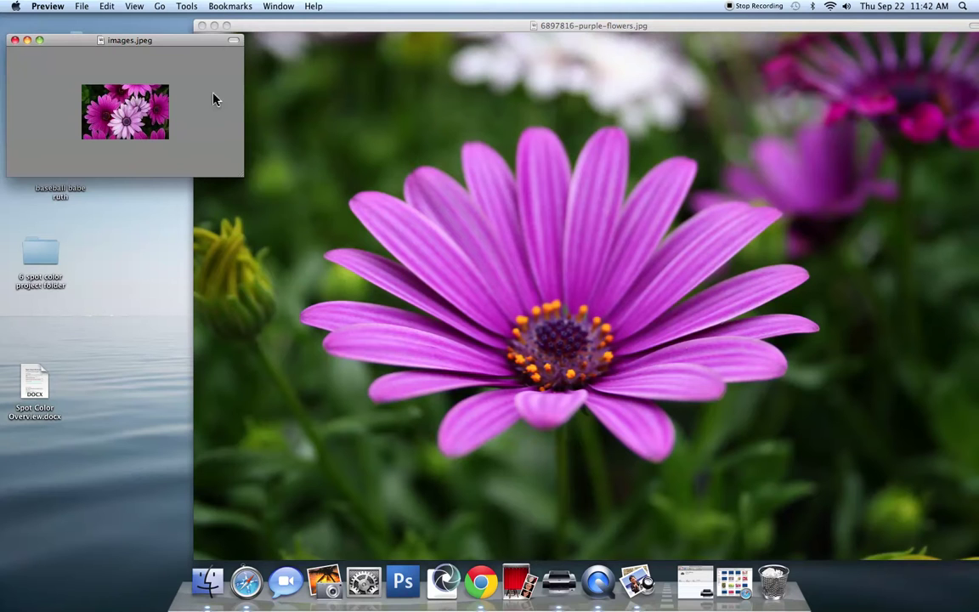
{"action": "left_click", "coordinate": [398, 158]}
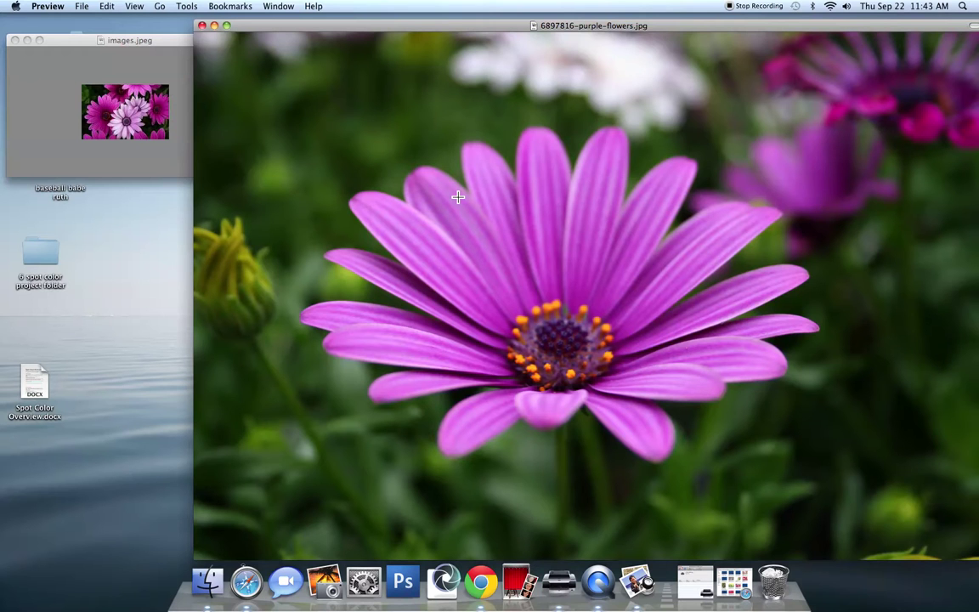
{"action": "scroll", "coordinate": [458, 197], "scroll_direction": "up", "scroll_amount": 2}
{"action": "left_click_drag", "start_coordinate": [251, 34], "coordinate": [192, 63]}
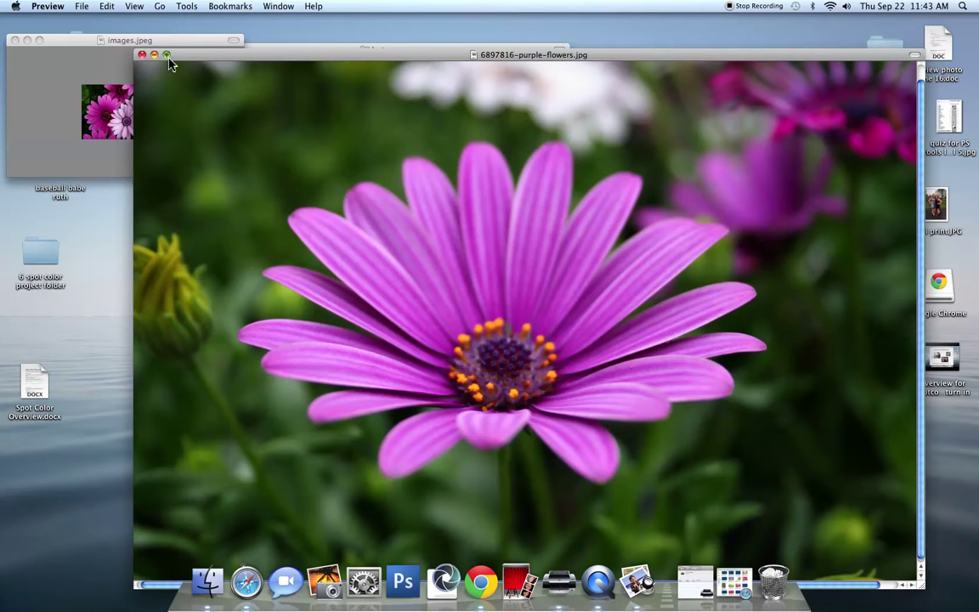
Step: Close both image previews and move images.jpeg from the lastname sc folder to the Trash
{"action": "left_click", "coordinate": [141, 54]}
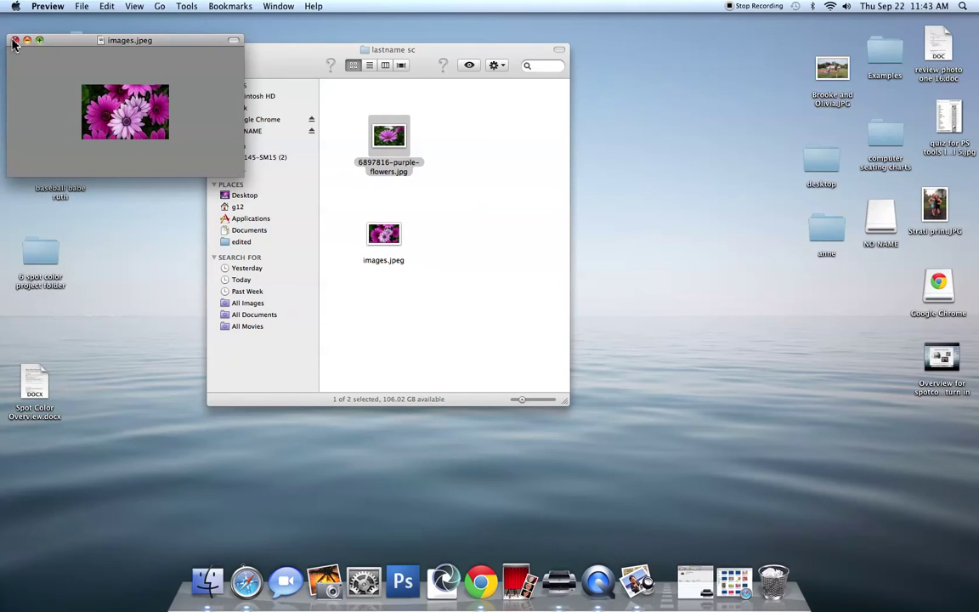
{"action": "left_click", "coordinate": [16, 44]}
{"action": "left_click", "coordinate": [391, 245]}
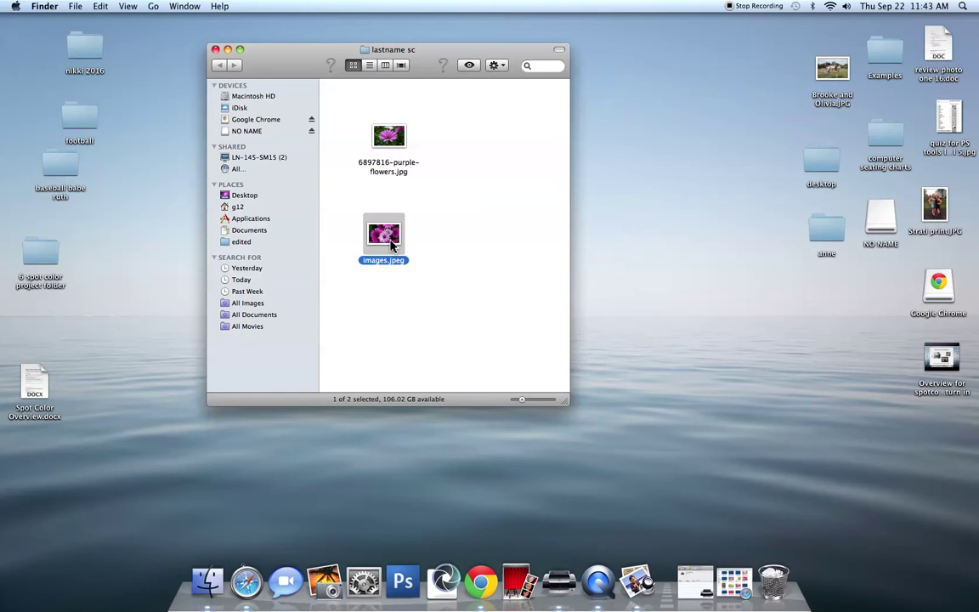
{"action": "left_click_drag", "start_coordinate": [384, 239], "coordinate": [774, 583]}
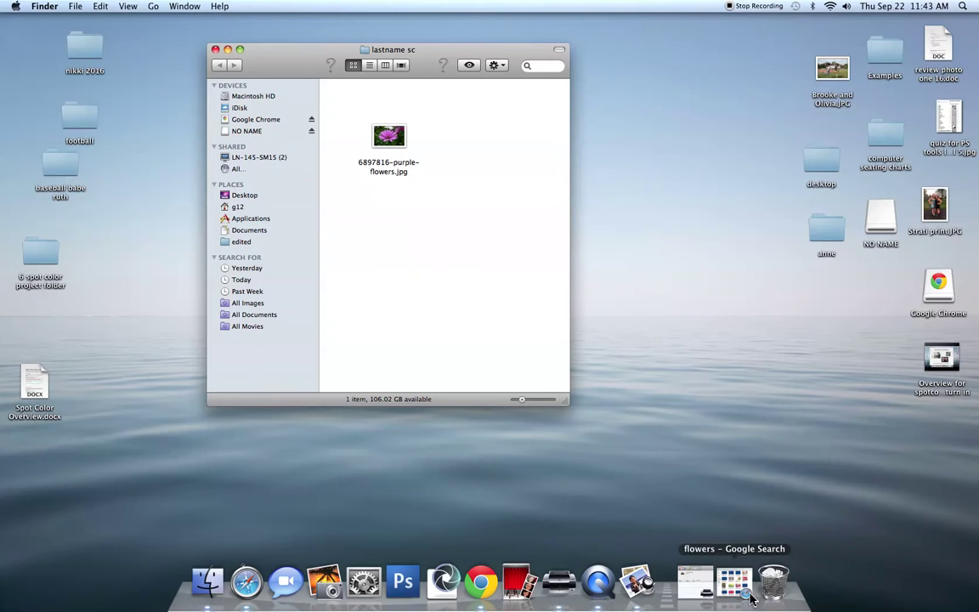
Step: Bring back the minimized flowers search window and arrange it beside the lastname sc folder window
{"action": "left_click", "coordinate": [247, 583]}
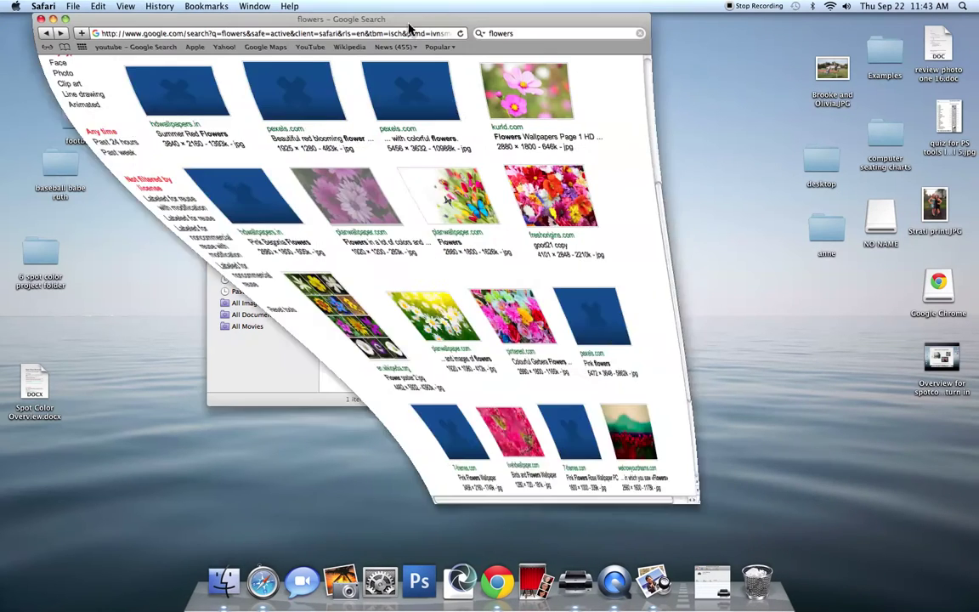
{"action": "left_click_drag", "start_coordinate": [384, 19], "coordinate": [366, 96]}
{"action": "left_click_drag", "start_coordinate": [436, 51], "coordinate": [832, 53]}
{"action": "left_click_drag", "start_coordinate": [585, 98], "coordinate": [647, 42]}
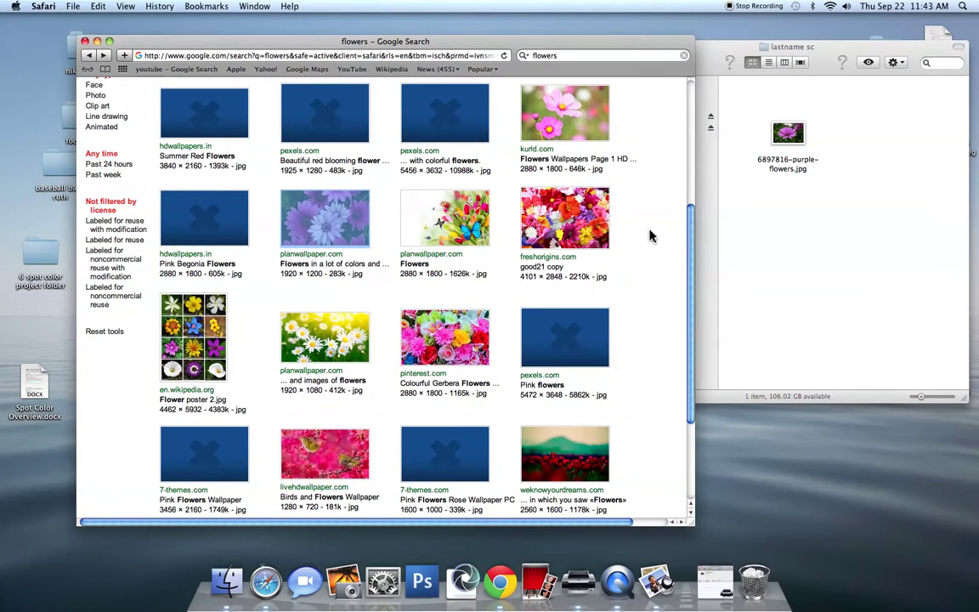
Step: Replace the flowers search with basketball in Google Images, keeping the Large size filter
{"action": "scroll", "coordinate": [671, 170], "scroll_direction": "up", "scroll_amount": 5}
{"action": "triple_click", "coordinate": [157, 114]}
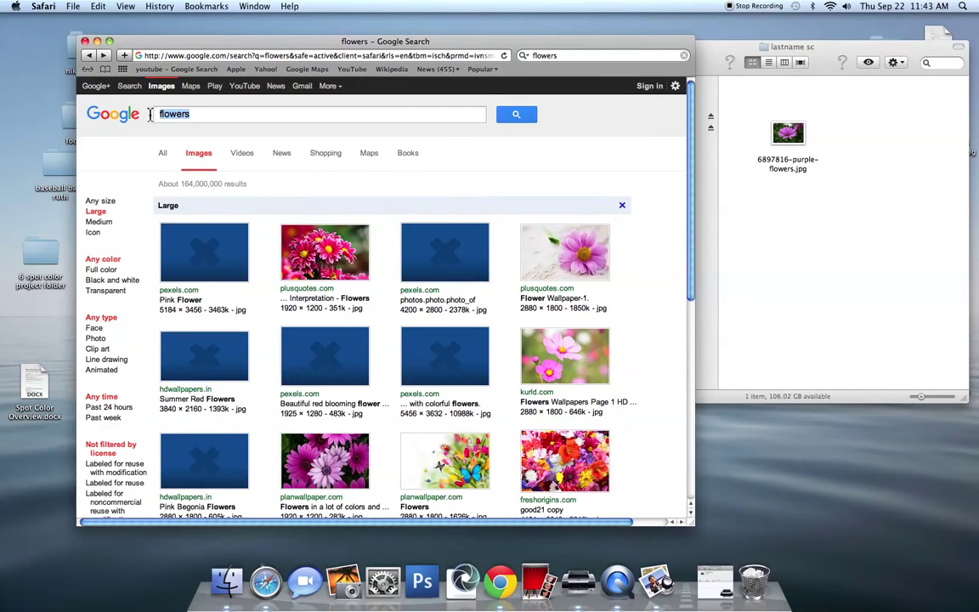
{"action": "type", "text": "basketball"}
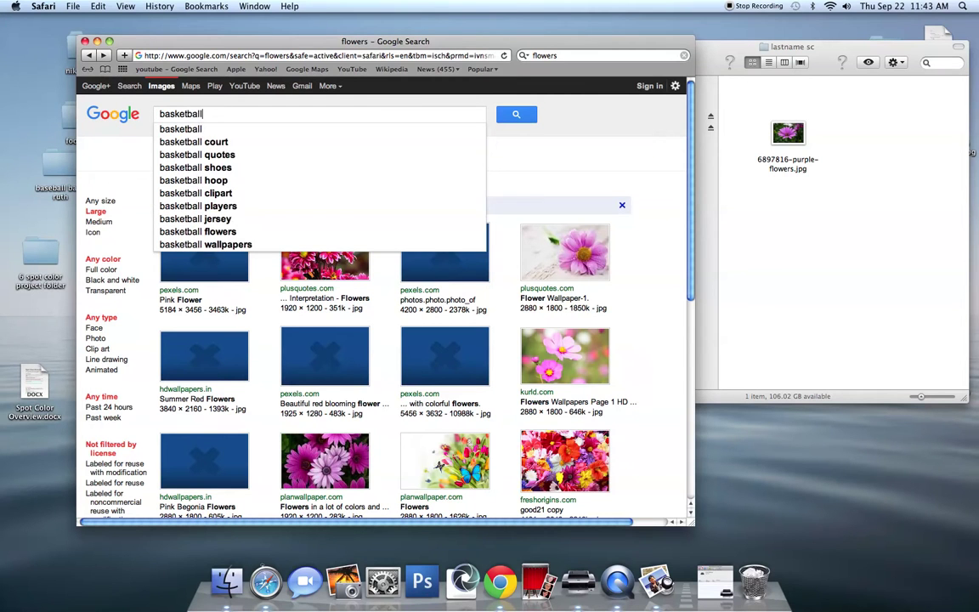
{"action": "key", "text": "Return"}
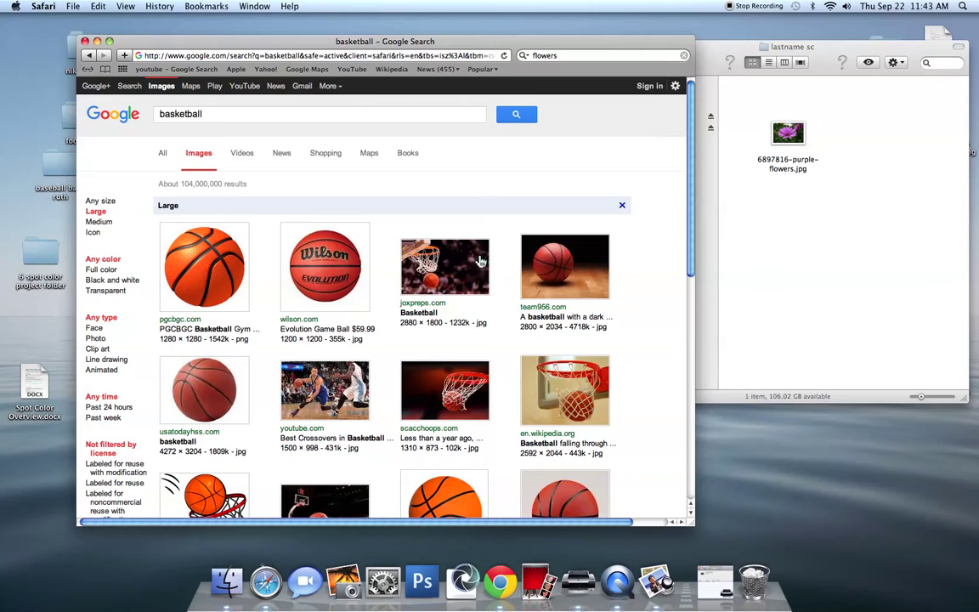
Step: Try to save the hoop photo from the joxpreps.com result's first article, and return to the basketball results
{"action": "left_click", "coordinate": [436, 236]}
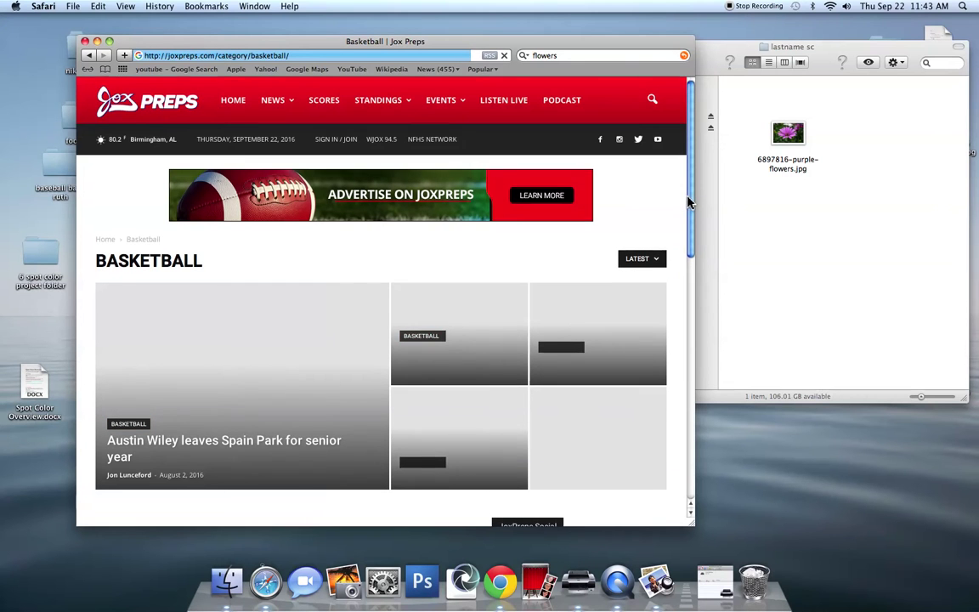
{"action": "left_click_drag", "start_coordinate": [689, 201], "coordinate": [688, 104]}
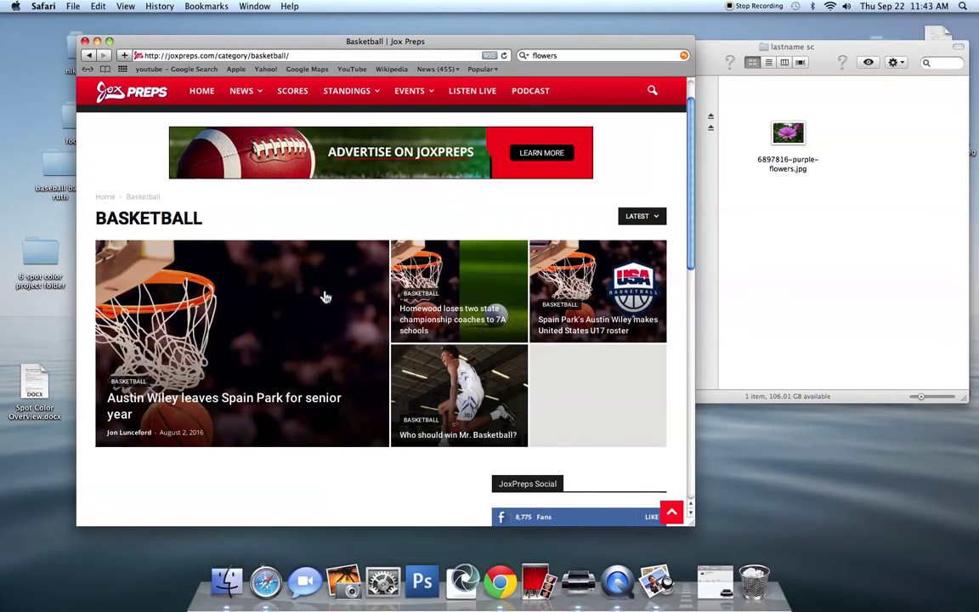
{"action": "left_click", "coordinate": [328, 295]}
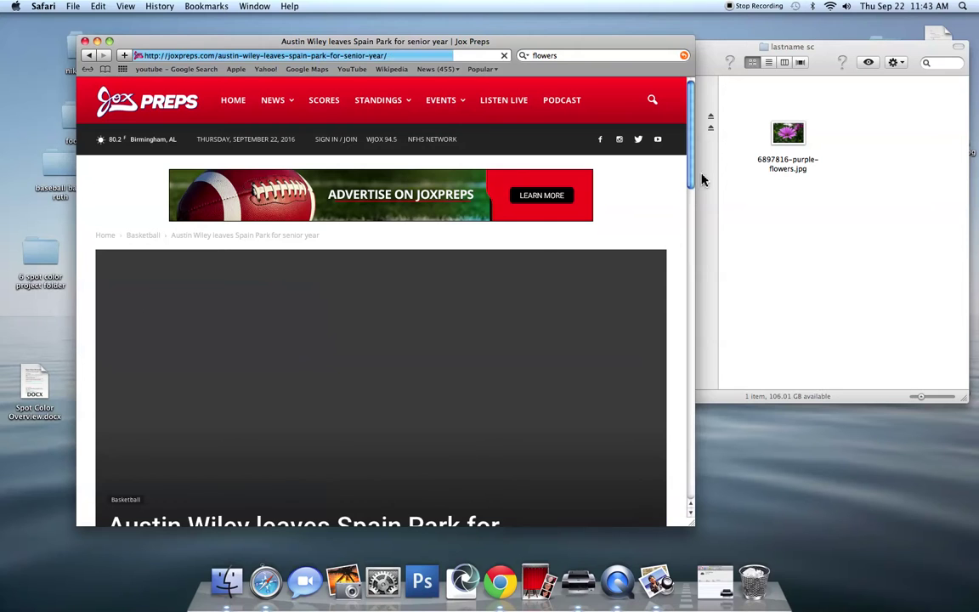
{"action": "scroll", "coordinate": [684, 230], "scroll_direction": "down", "scroll_amount": 5}
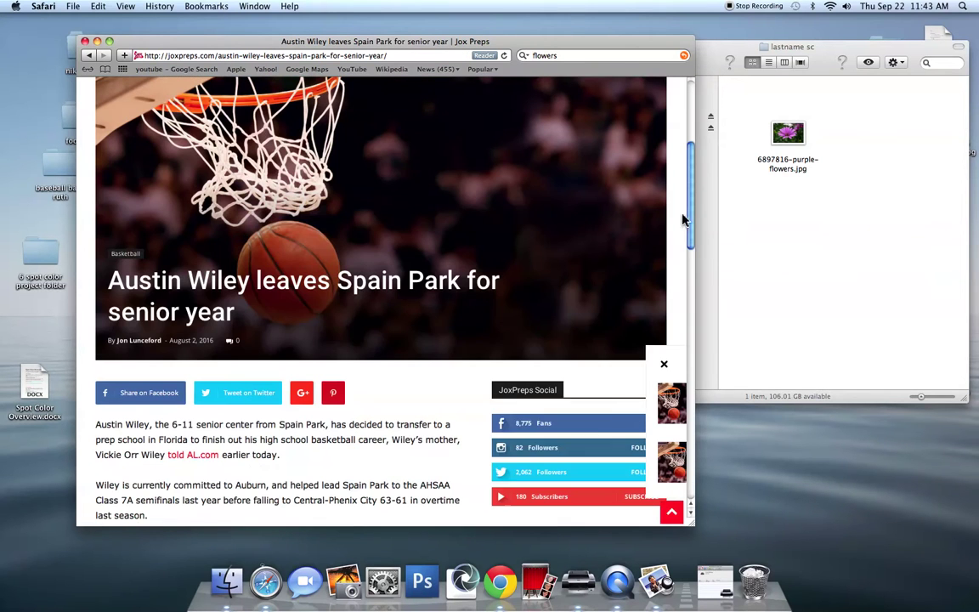
{"action": "right_click", "coordinate": [545, 200]}
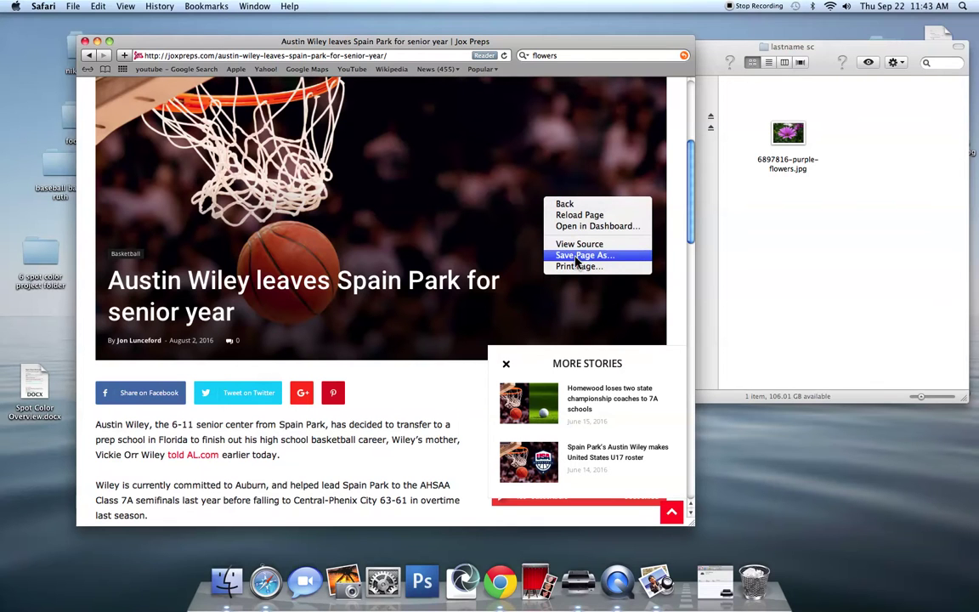
{"action": "left_click", "coordinate": [476, 227]}
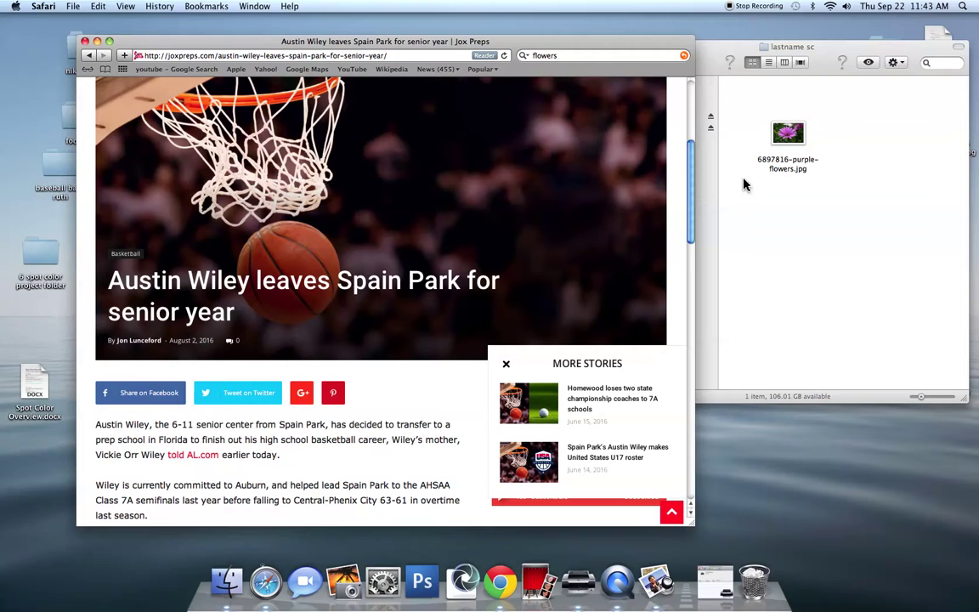
{"action": "left_click_drag", "start_coordinate": [690, 188], "coordinate": [690, 129]}
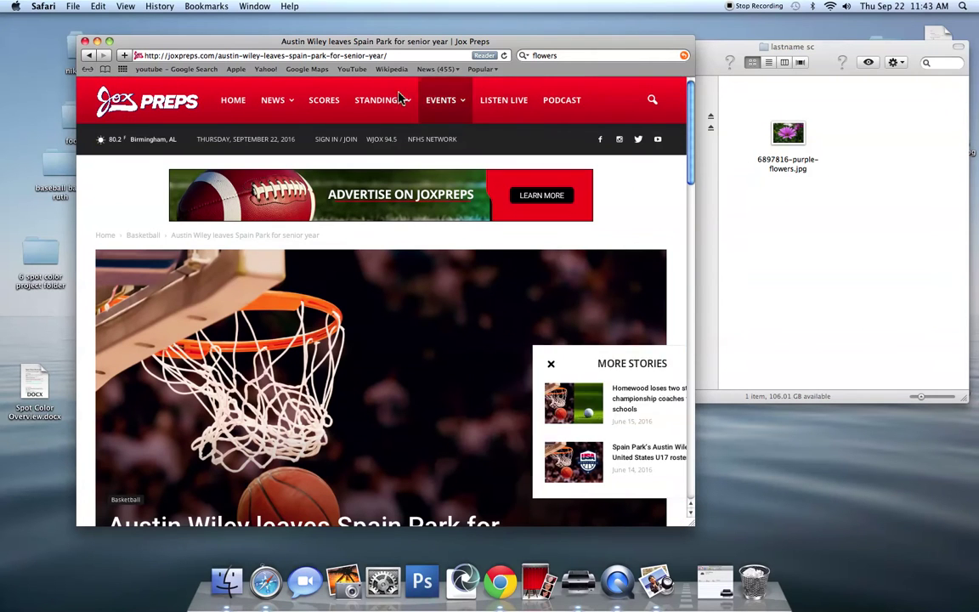
{"action": "left_click", "coordinate": [86, 56]}
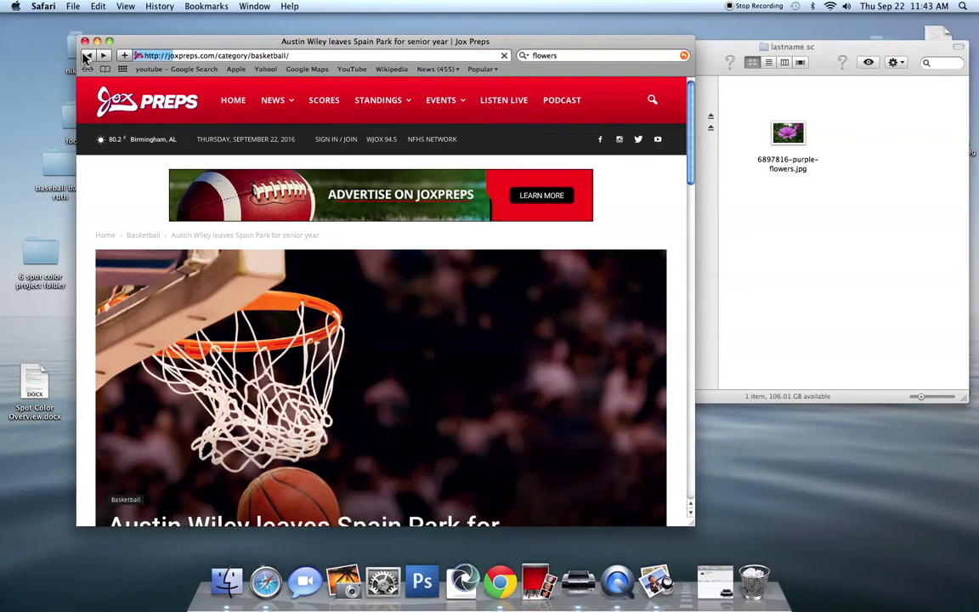
{"action": "left_click", "coordinate": [87, 56]}
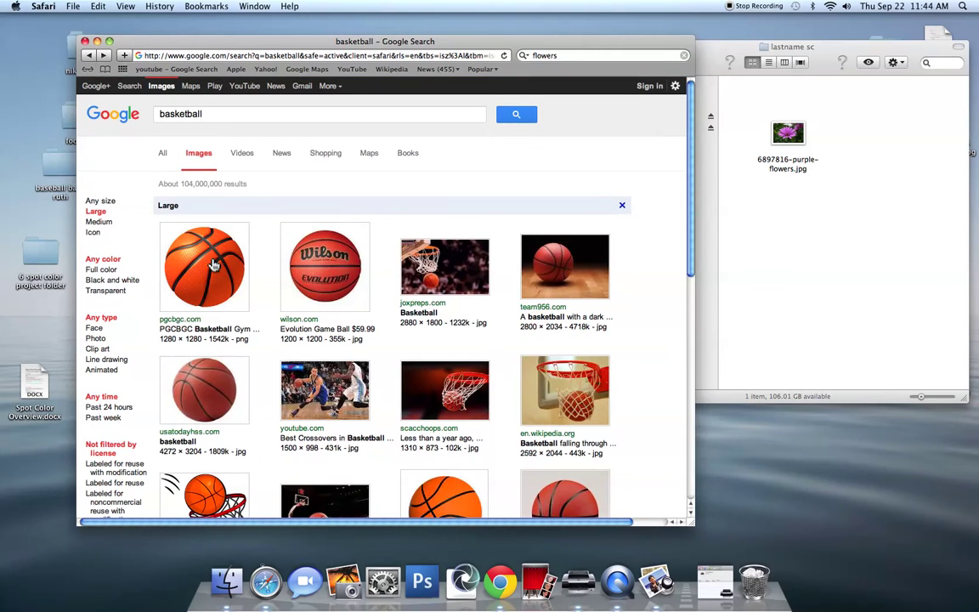
Step: Copy the orange basketball image from the pgcbgc.com result into the lastname sc folder, check its size in Preview, and close it
{"action": "left_click", "coordinate": [191, 238]}
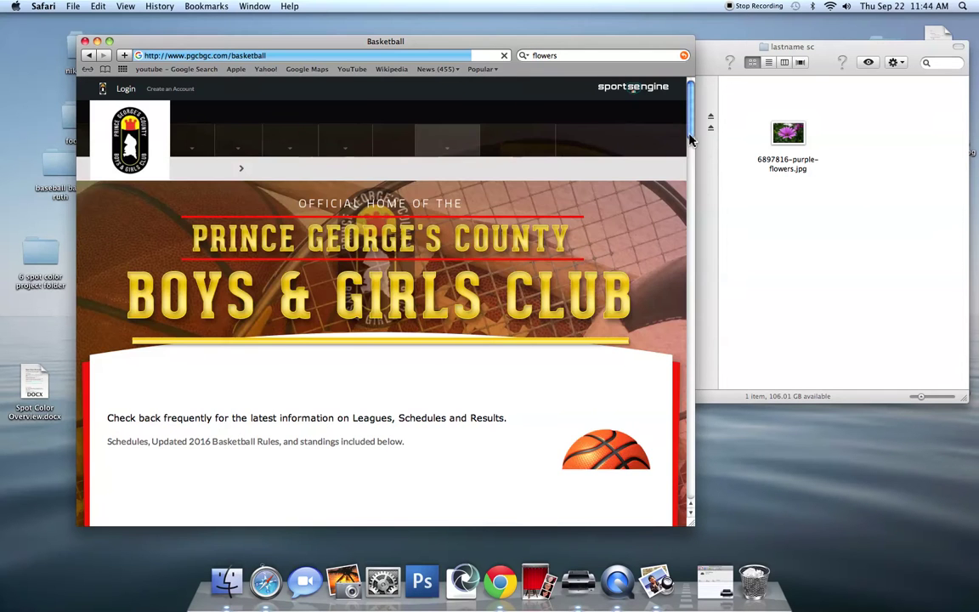
{"action": "mouse_move", "coordinate": [690, 140]}
{"action": "left_mouse_down"}
{"action": "mouse_move", "coordinate": [689, 212]}
{"action": "mouse_move", "coordinate": [693, 136]}
{"action": "left_mouse_up"}
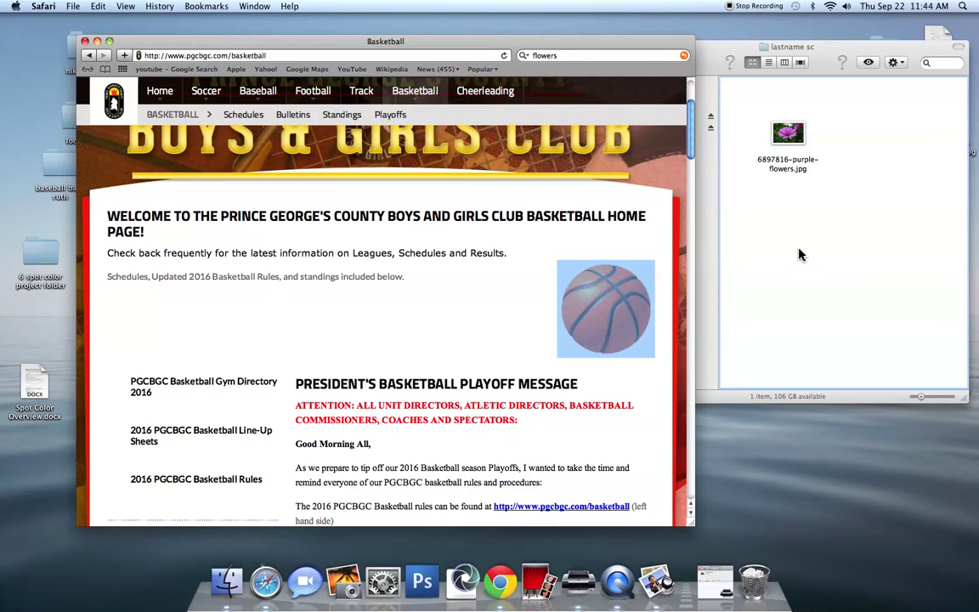
{"action": "left_click_drag", "start_coordinate": [799, 254], "coordinate": [799, 251]}
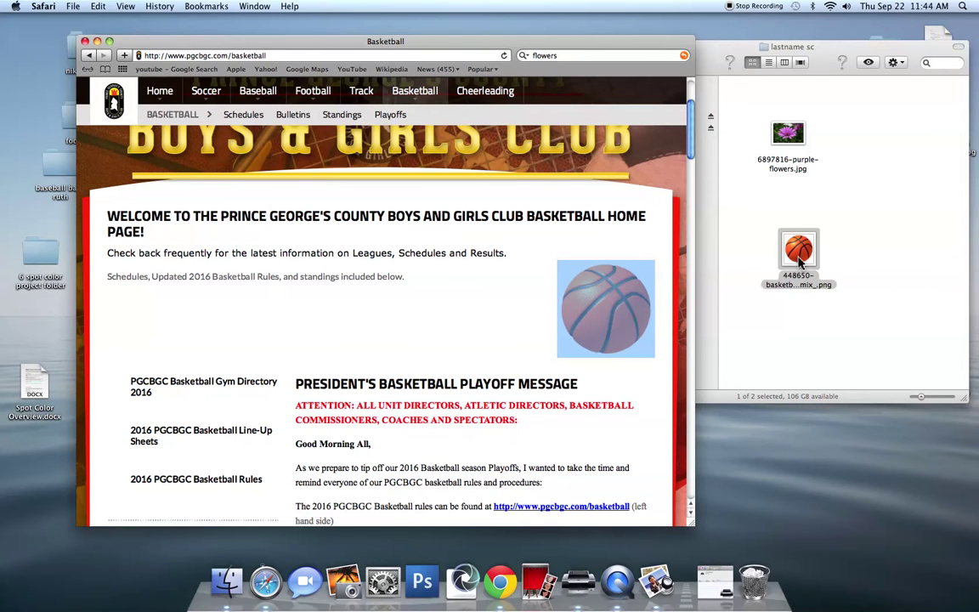
{"action": "double_click", "coordinate": [799, 255]}
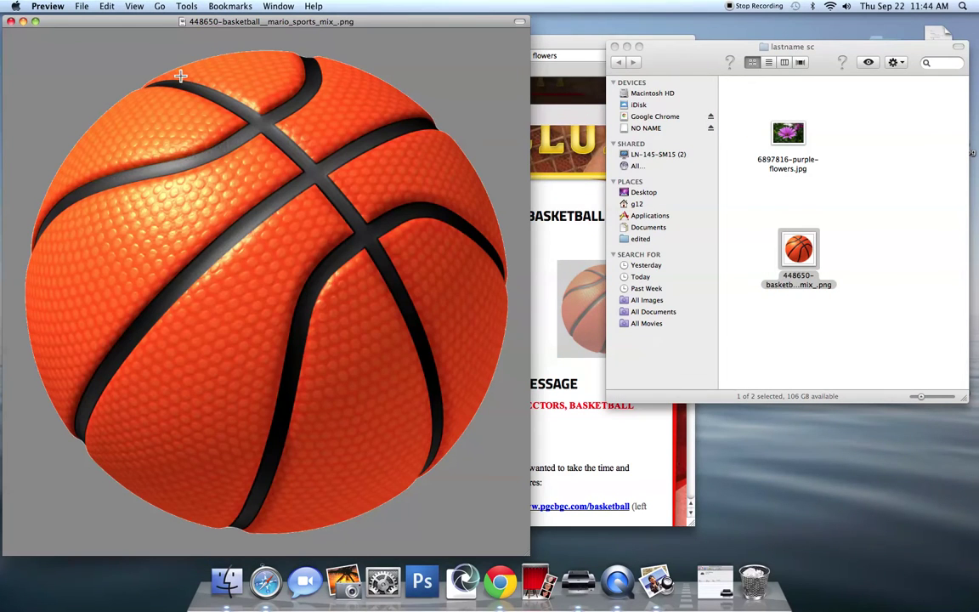
{"action": "left_click", "coordinate": [11, 22]}
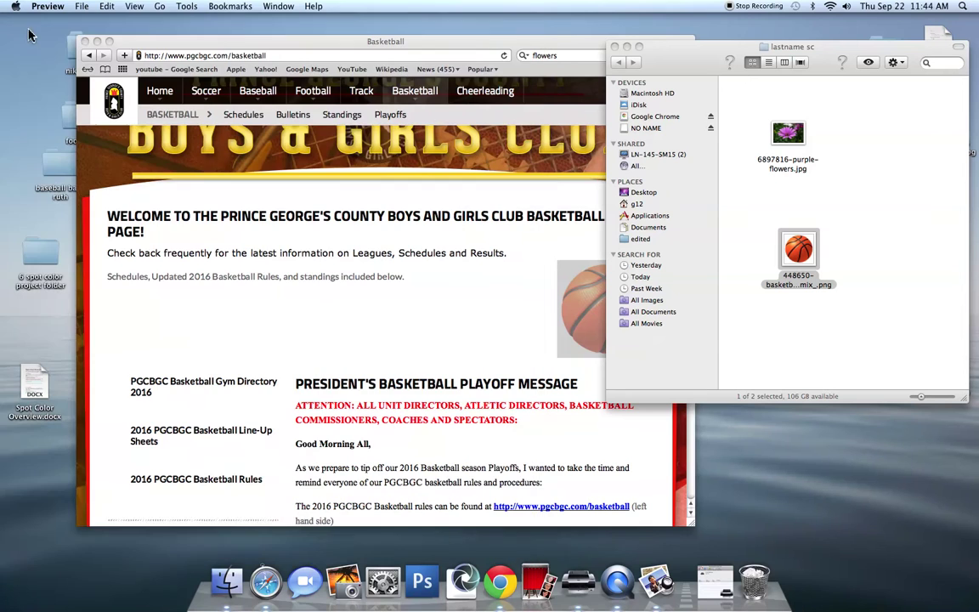
Step: Uncover the whole folder window and move the basketball PNG from the lastname sc folder to the Trash
{"action": "left_click_drag", "start_coordinate": [274, 51], "coordinate": [185, 47]}
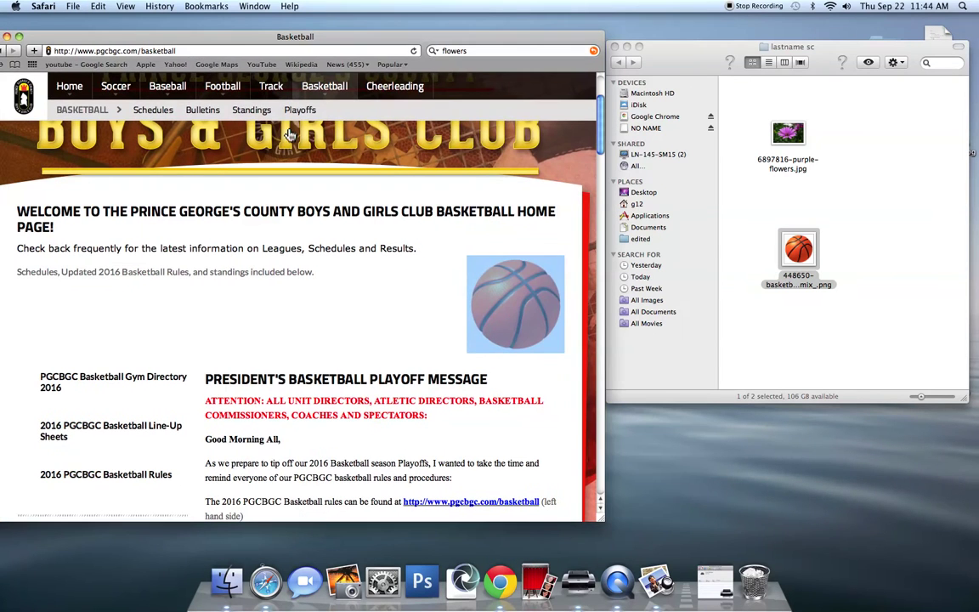
{"action": "left_click", "coordinate": [391, 291]}
{"action": "left_click_drag", "start_coordinate": [796, 266], "coordinate": [754, 581]}
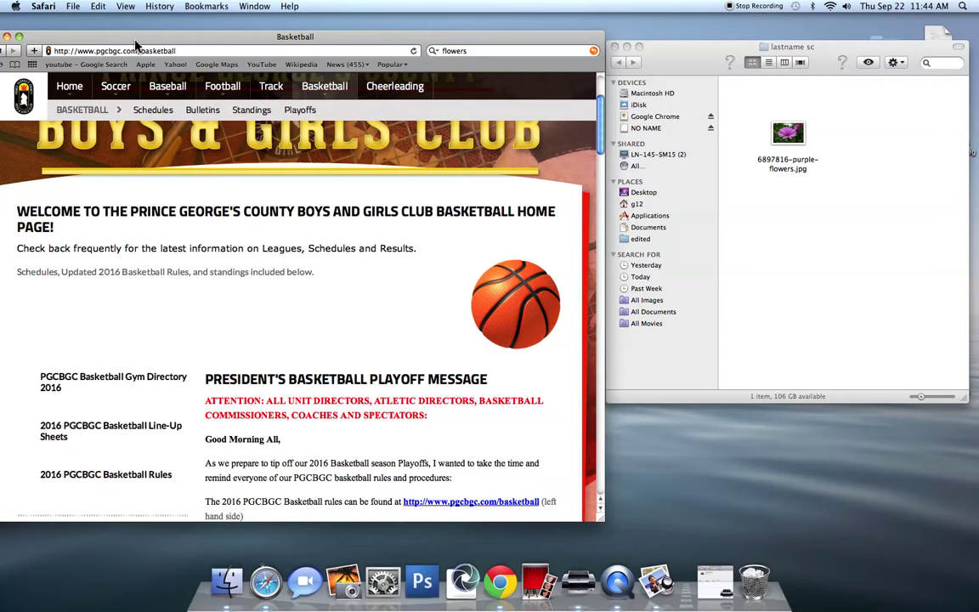
Step: Return to the basketball results, open the scacchoops.com result, and copy its red hoop photo into the lastname sc folder
{"action": "left_click_drag", "start_coordinate": [134, 43], "coordinate": [170, 44]}
{"action": "left_click", "coordinate": [32, 52]}
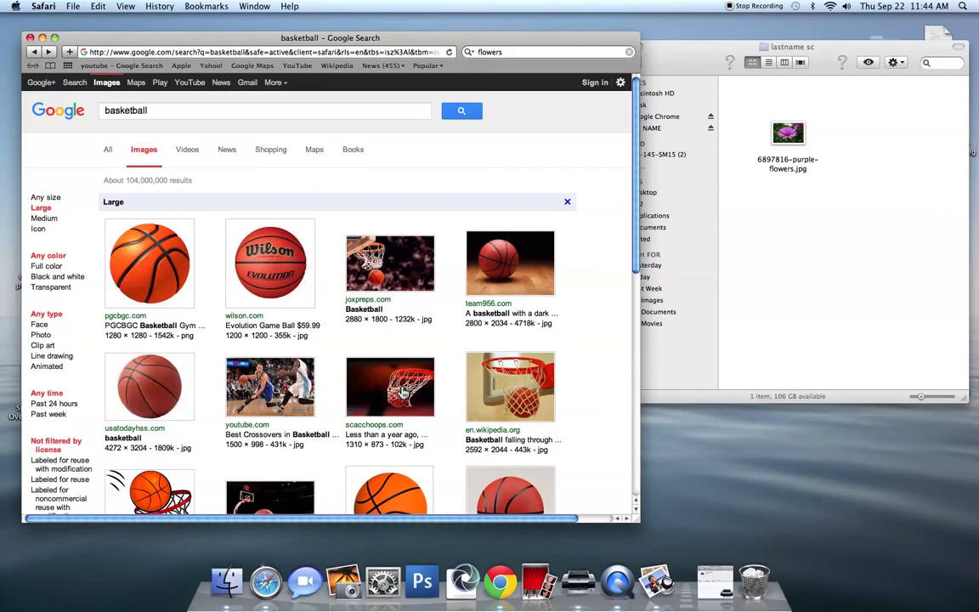
{"action": "left_click", "coordinate": [403, 392]}
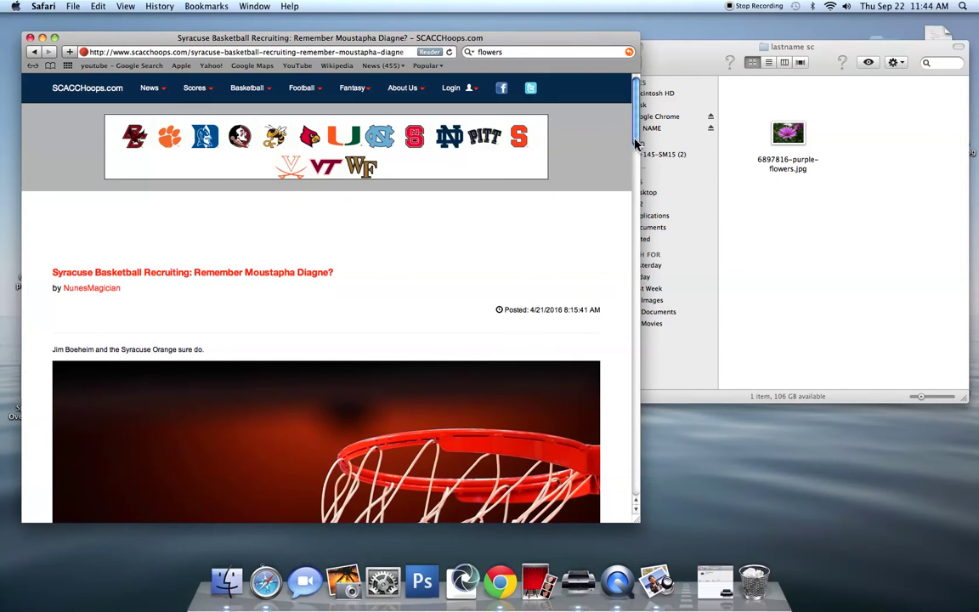
{"action": "scroll", "coordinate": [636, 143], "scroll_direction": "down", "scroll_amount": 5}
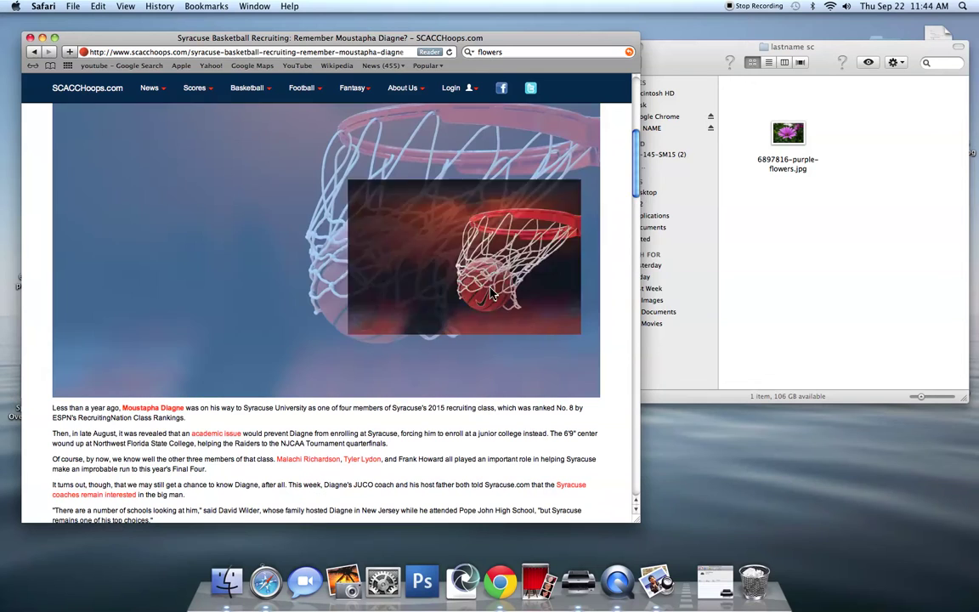
{"action": "left_click_drag", "start_coordinate": [490, 294], "coordinate": [753, 285]}
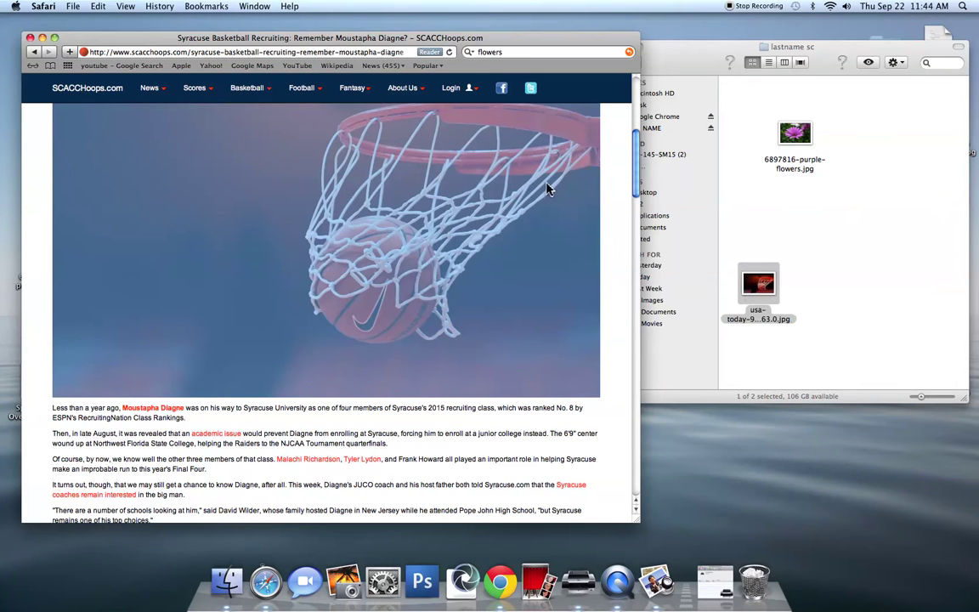
Step: Close the browser window and place the hoop photo below the purple flower image in the lastname sc folder
{"action": "left_click", "coordinate": [30, 38]}
{"action": "left_click_drag", "start_coordinate": [683, 68], "coordinate": [625, 71]}
{"action": "left_click_drag", "start_coordinate": [712, 283], "coordinate": [762, 208]}
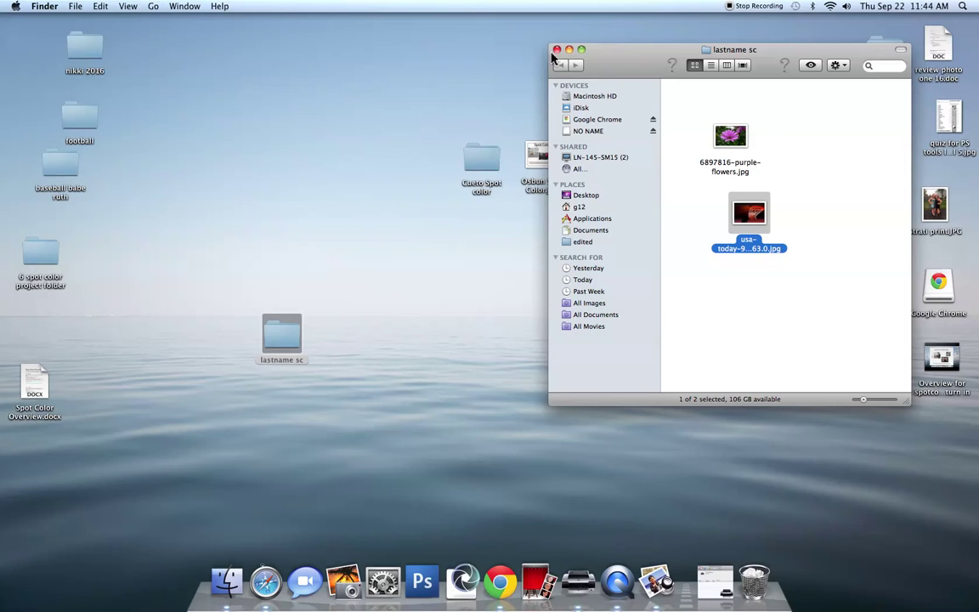
Step: Open the usa-today hoop photo from the lastname sc folder in Photoshop, moving the folder window aside
{"action": "left_click_drag", "start_coordinate": [604, 68], "coordinate": [440, 68]}
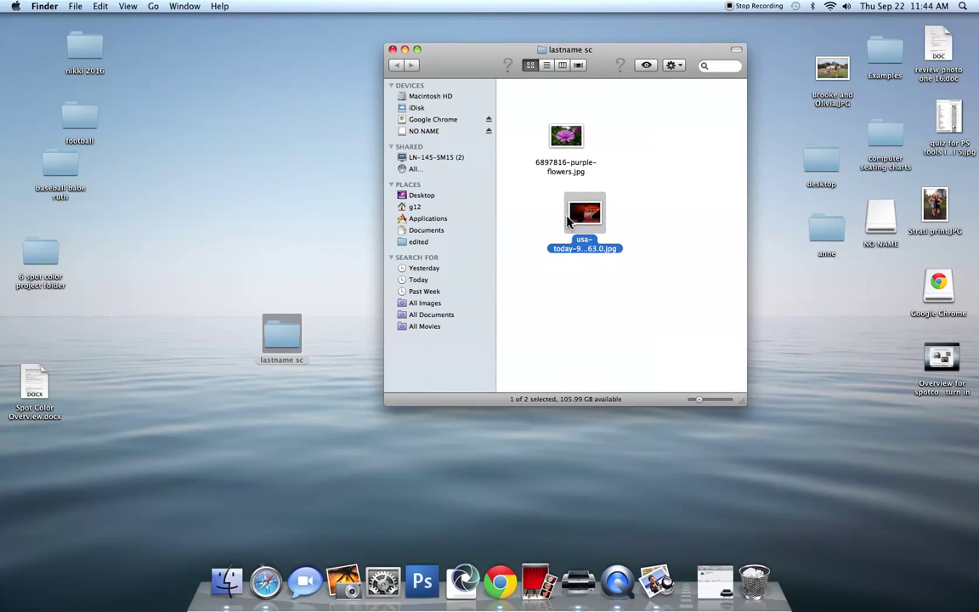
{"action": "left_click_drag", "start_coordinate": [586, 219], "coordinate": [430, 581]}
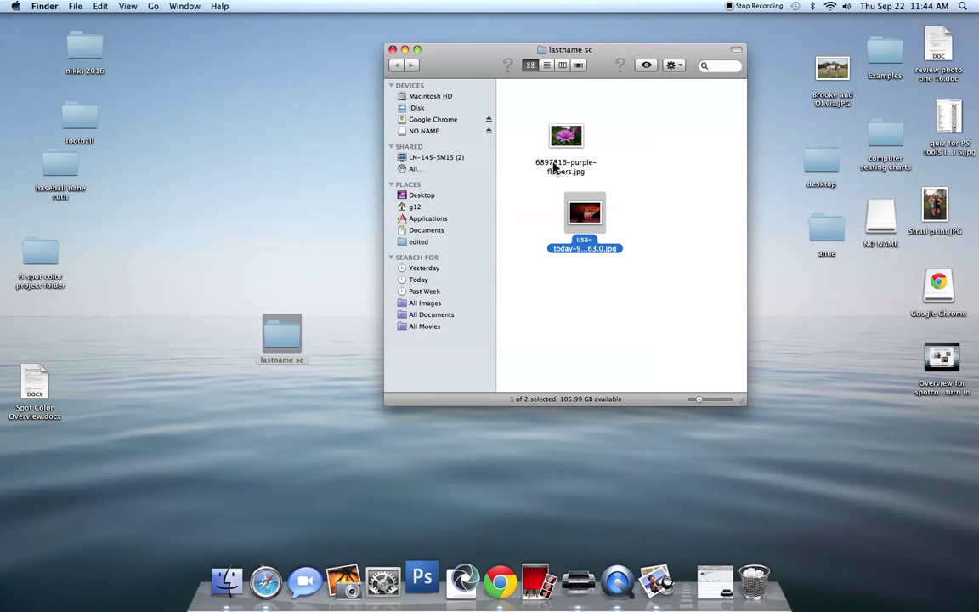
{"action": "left_click_drag", "start_coordinate": [468, 70], "coordinate": [295, 75]}
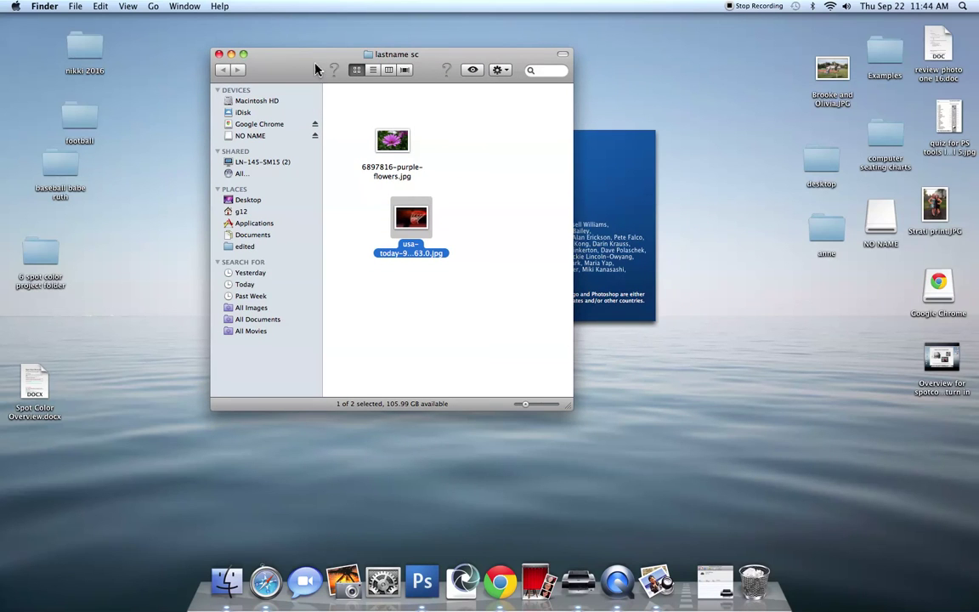